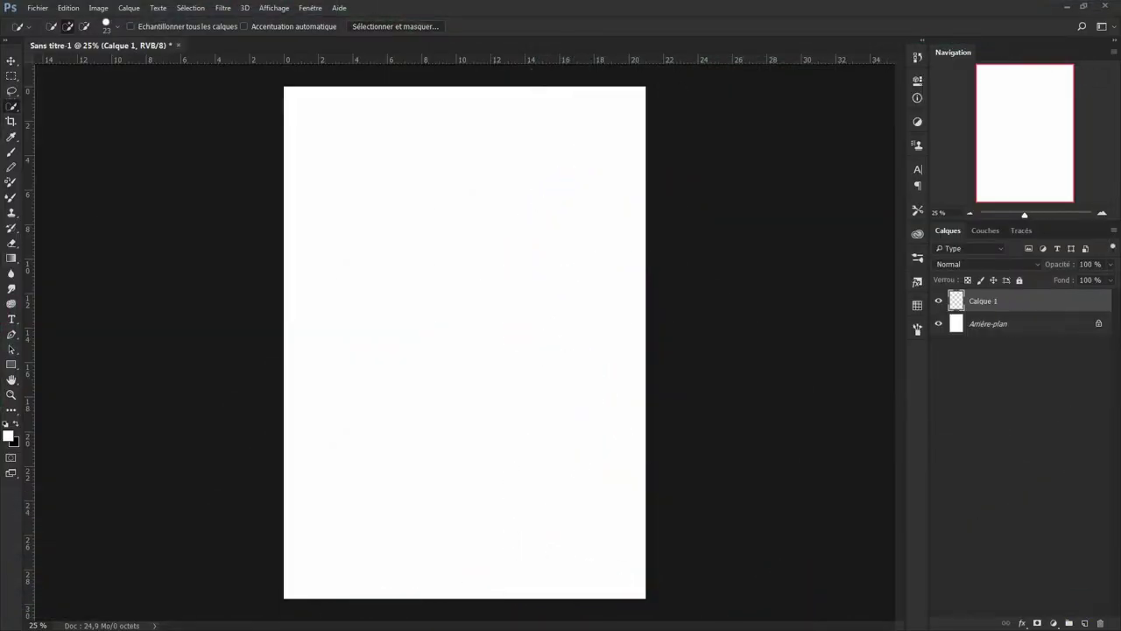
Step: Draw a large dark-red ellipse in the upper page and nudge it up-left
click(11, 365)
click(53, 383)
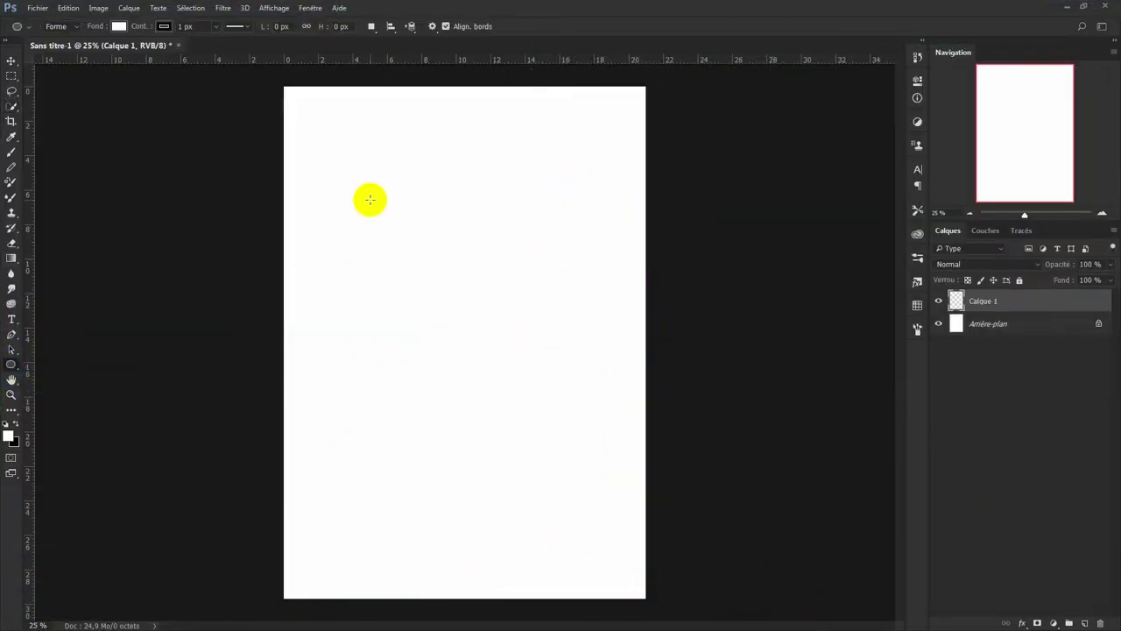
drag(326, 145, 630, 470)
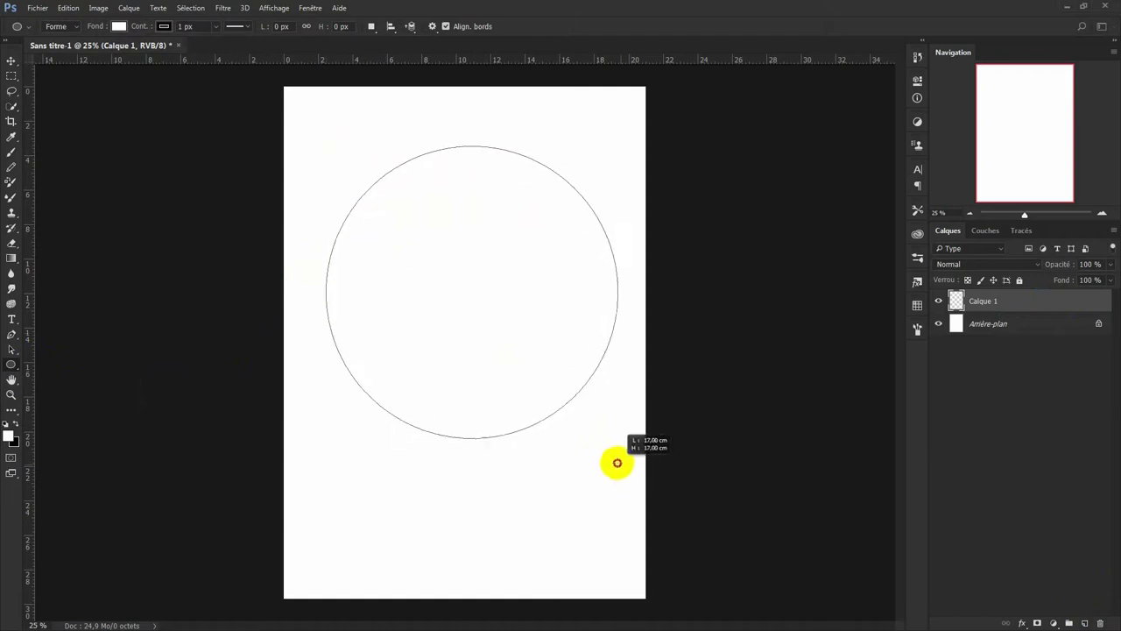
click(8, 425)
click(710, 170)
click(718, 232)
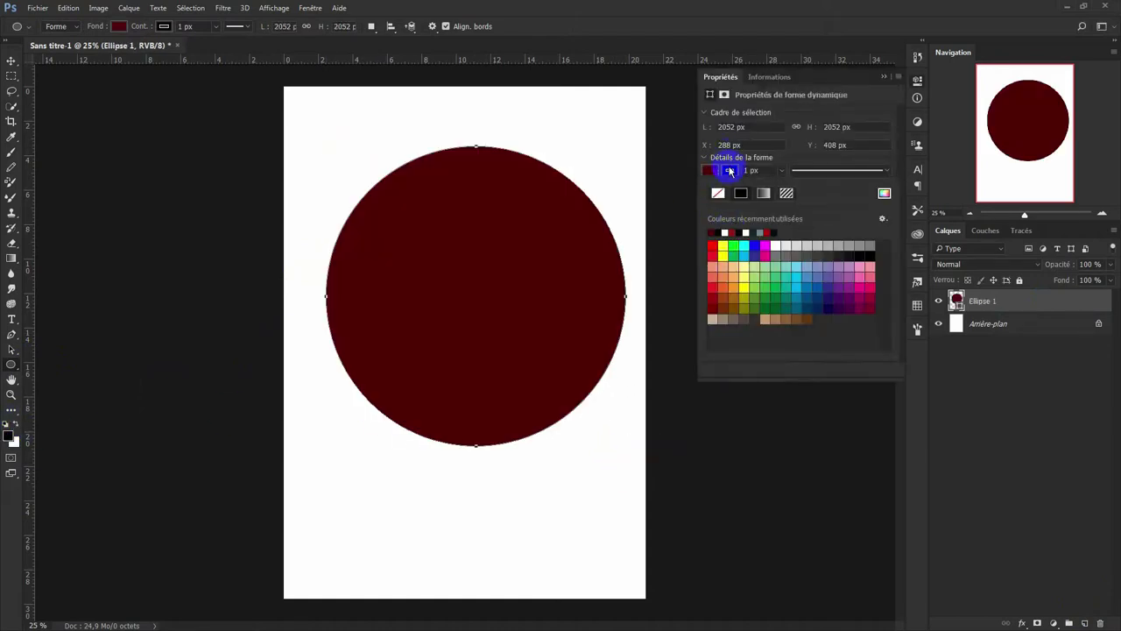
click(1001, 300)
key(v)
drag(530, 268, 521, 255)
Step: Unlock the background, fill it black with an inverted circle mask, and delete the ellipse layer
click(1095, 336)
click(1097, 329)
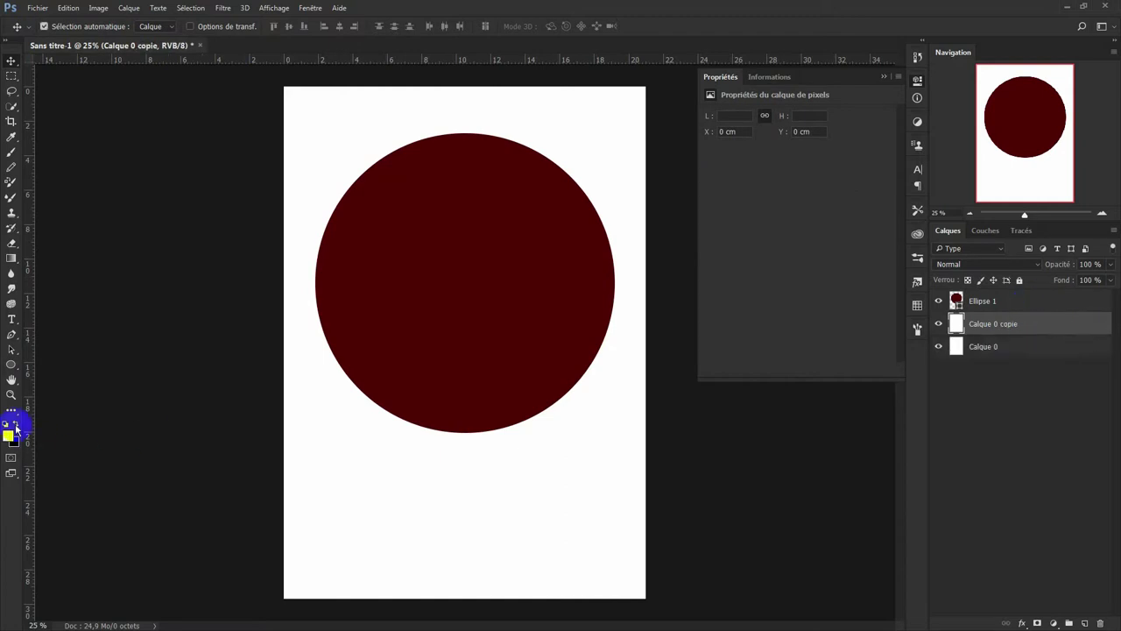
click(11, 424)
key(alt+BackSpace)
ctrl+click(956, 301)
click(1036, 623)
key(ctrl+i)
click(1101, 622)
Step: Place and enlarge the montagne photo below the circle layer, then invert the surround to white
drag(733, 360, 537, 333)
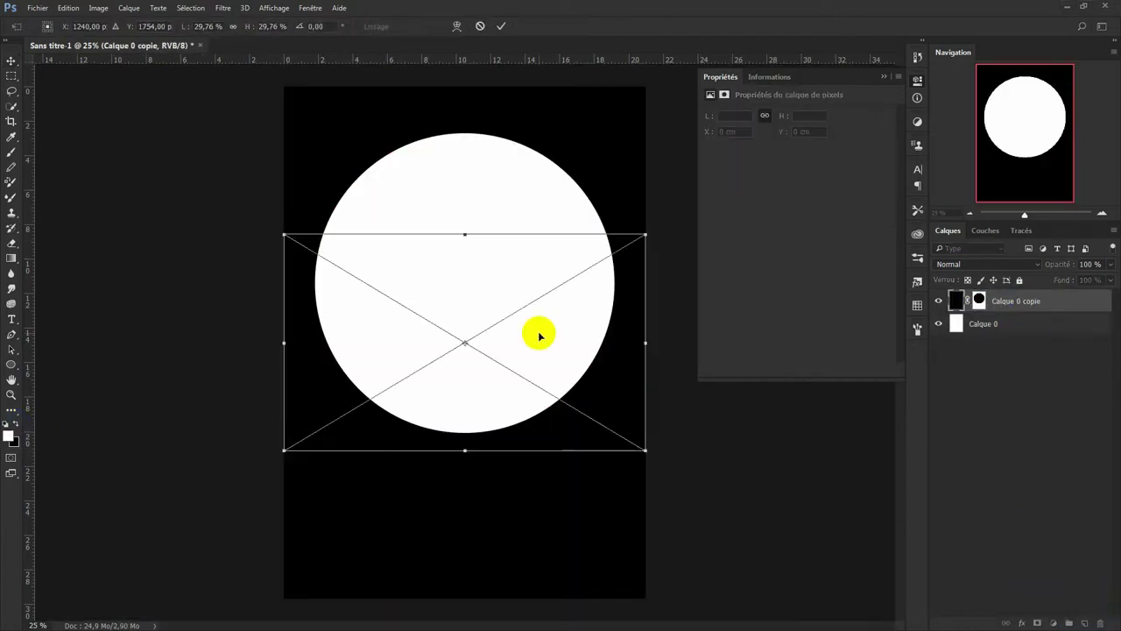
drag(655, 237, 608, 273)
mouse_move(285, 447)
mouse_down()
mouse_move(245, 408)
mouse_move(195, 456)
mouse_up()
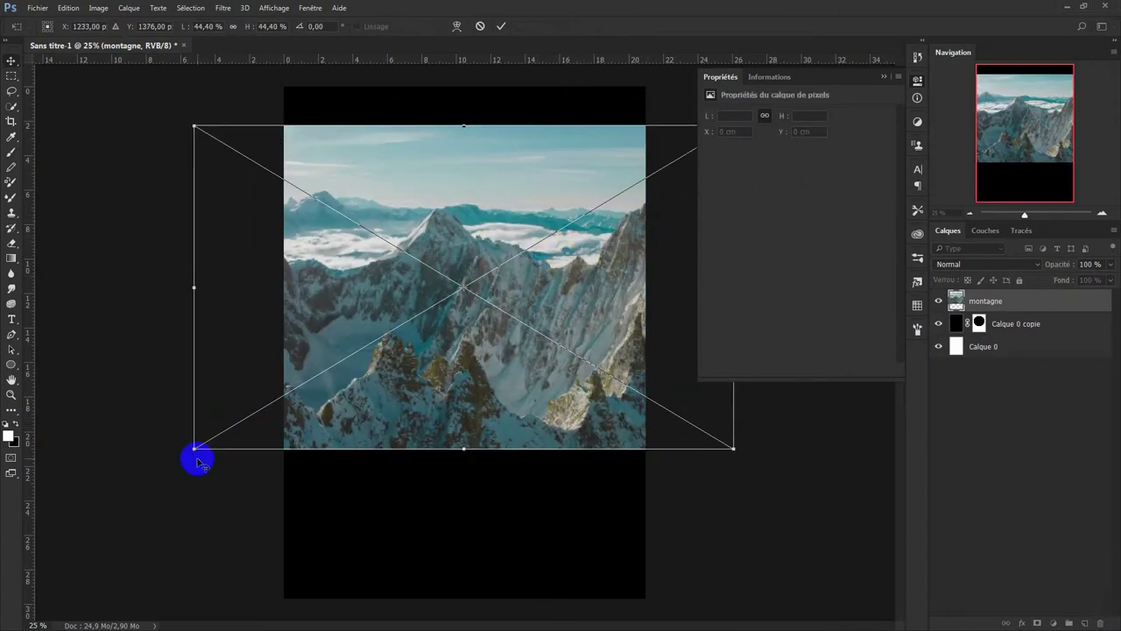
key(Return)
drag(985, 301, 1001, 327)
click(958, 303)
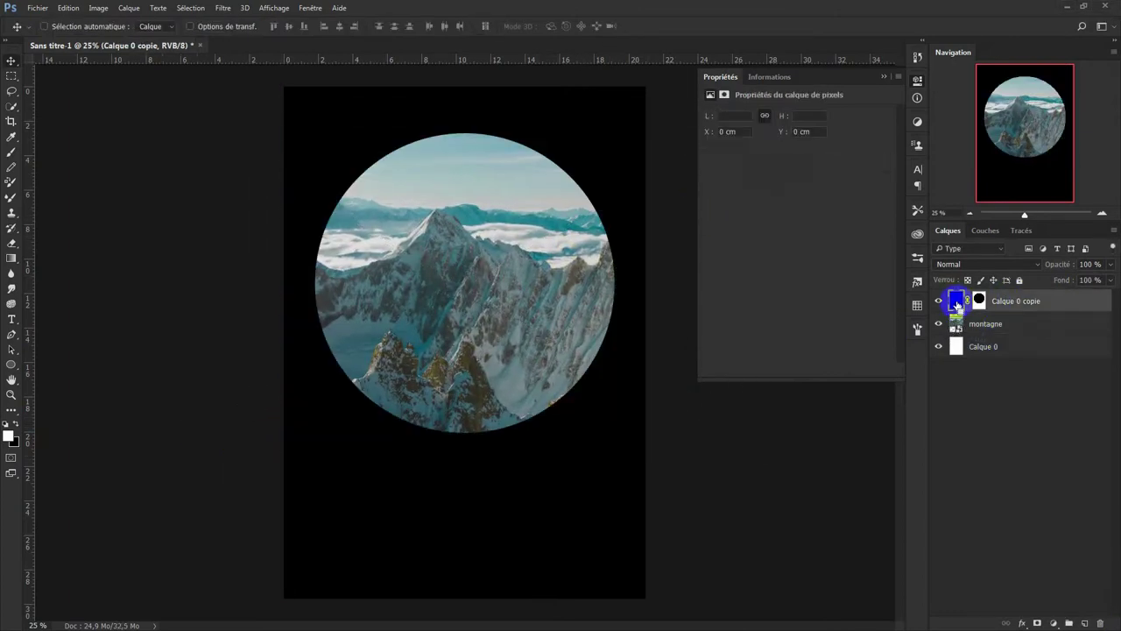
key(ctrl+i)
Step: Apply a Gaussian Blur to the montagne photo
click(986, 324)
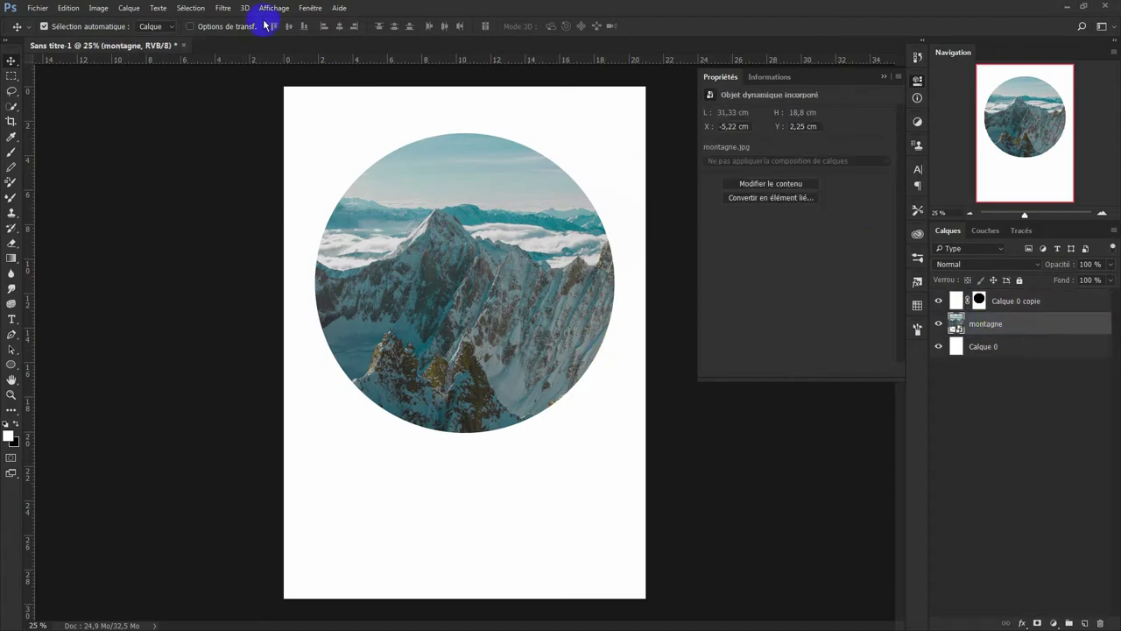
click(222, 8)
click(412, 297)
drag(700, 296, 693, 296)
click(826, 139)
Step: Clip a green Colorize Hue/Saturation in Superposition at 81% to it, then add an empty top layer
click(1053, 623)
click(1007, 481)
click(758, 219)
drag(773, 157, 789, 160)
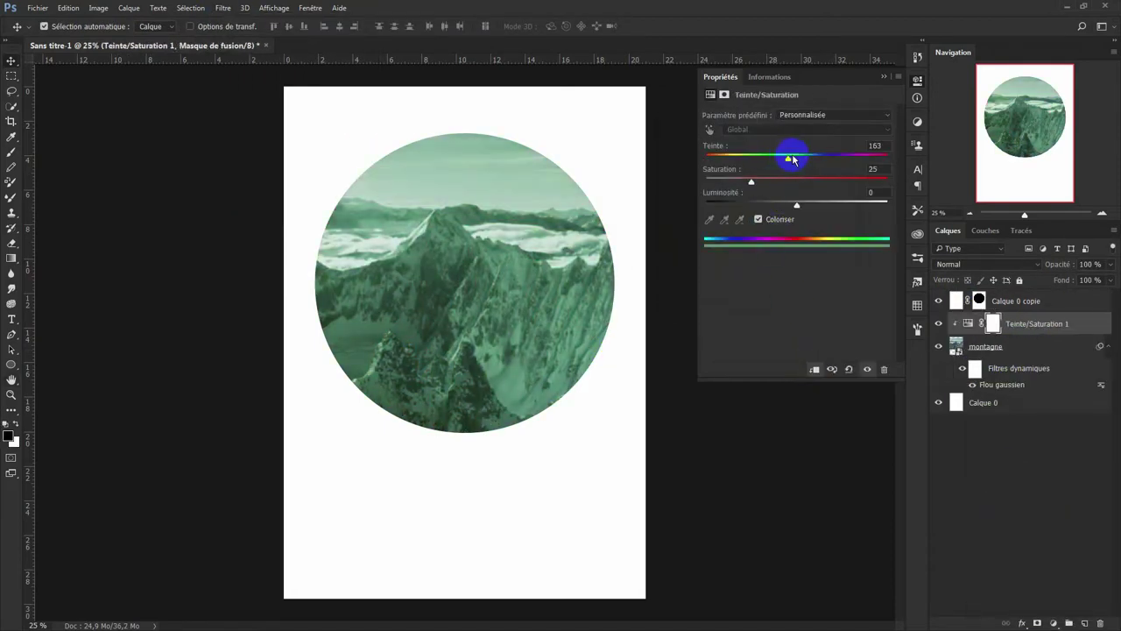
drag(797, 204, 799, 203)
click(987, 263)
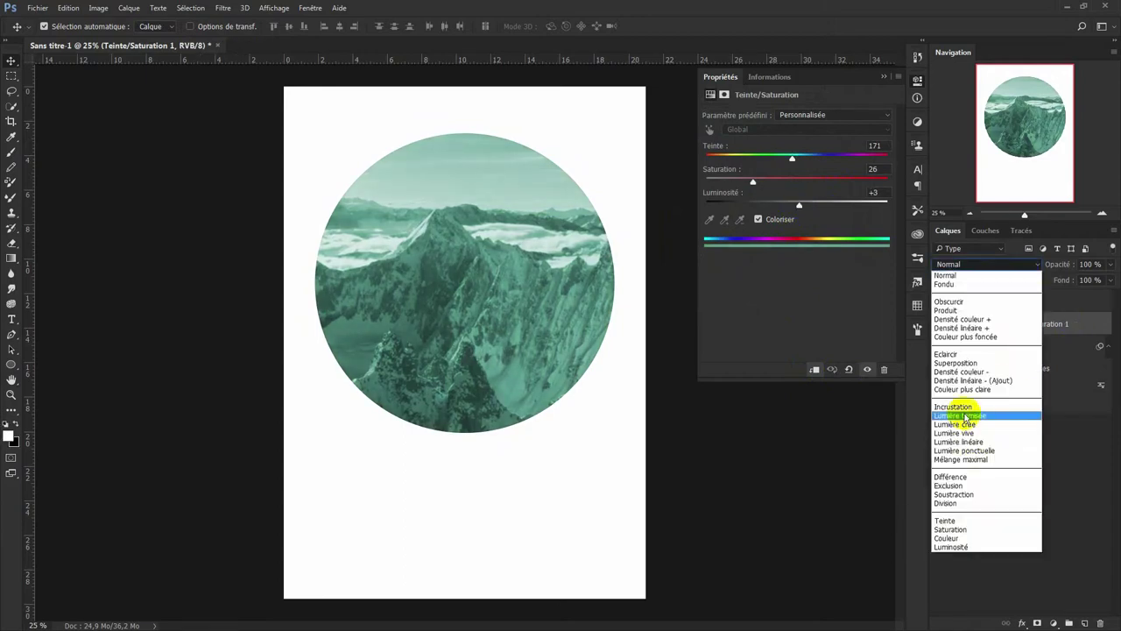
click(953, 407)
click(987, 264)
click(959, 363)
drag(1060, 263, 1045, 267)
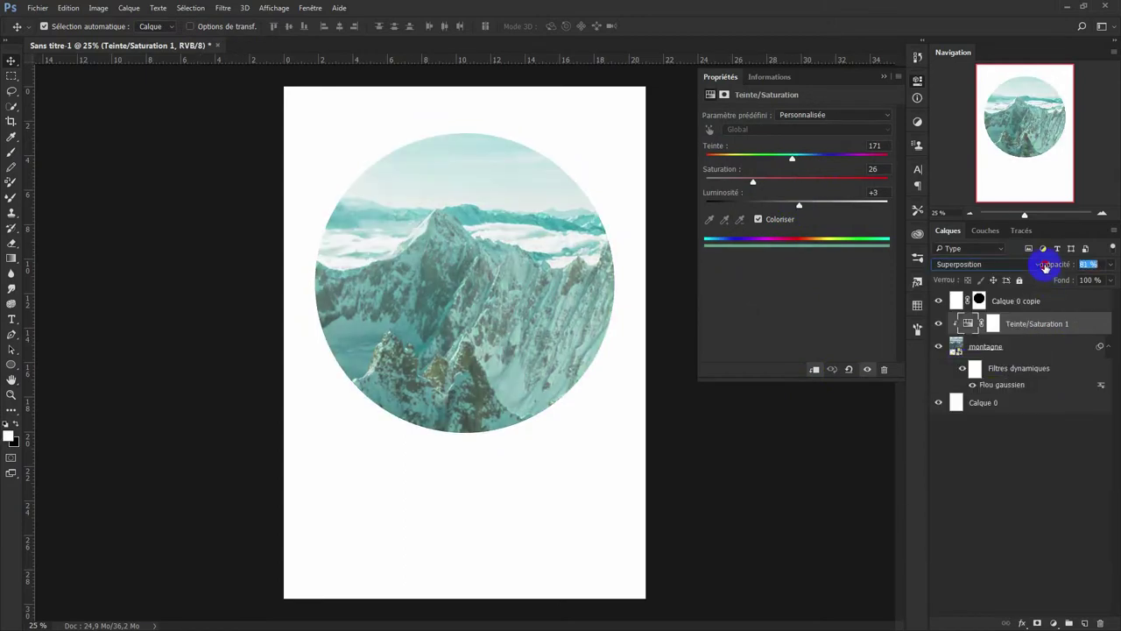
click(1016, 301)
click(1085, 623)
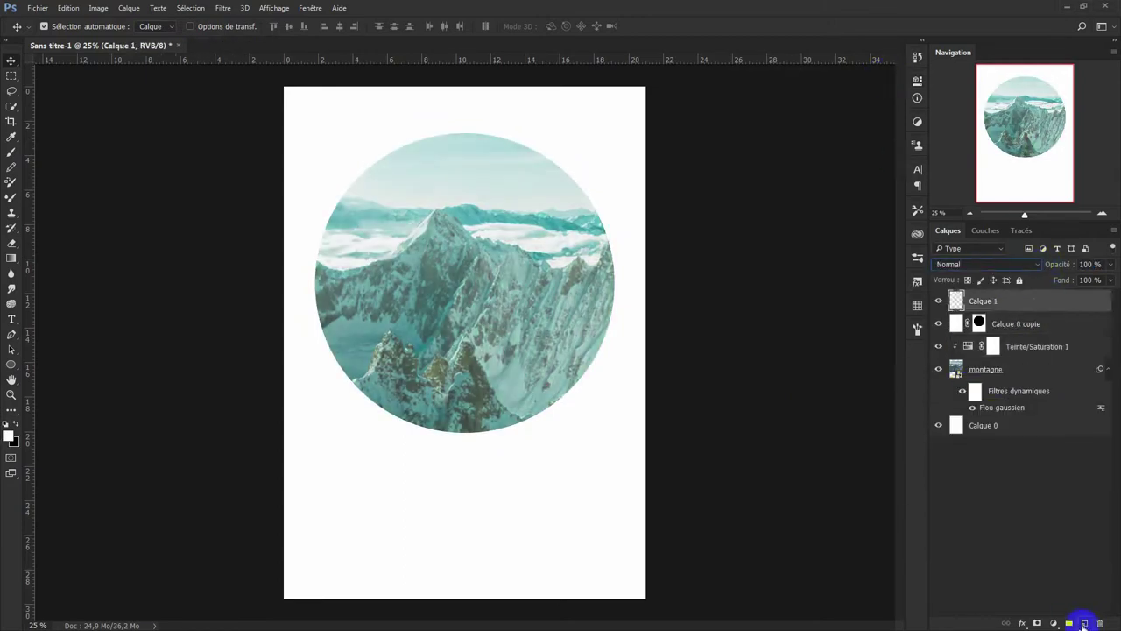
Step: Choose the cloud brush preset for painting
key(b)
right_click(77, 107)
click(706, 298)
click(919, 488)
key(F5)
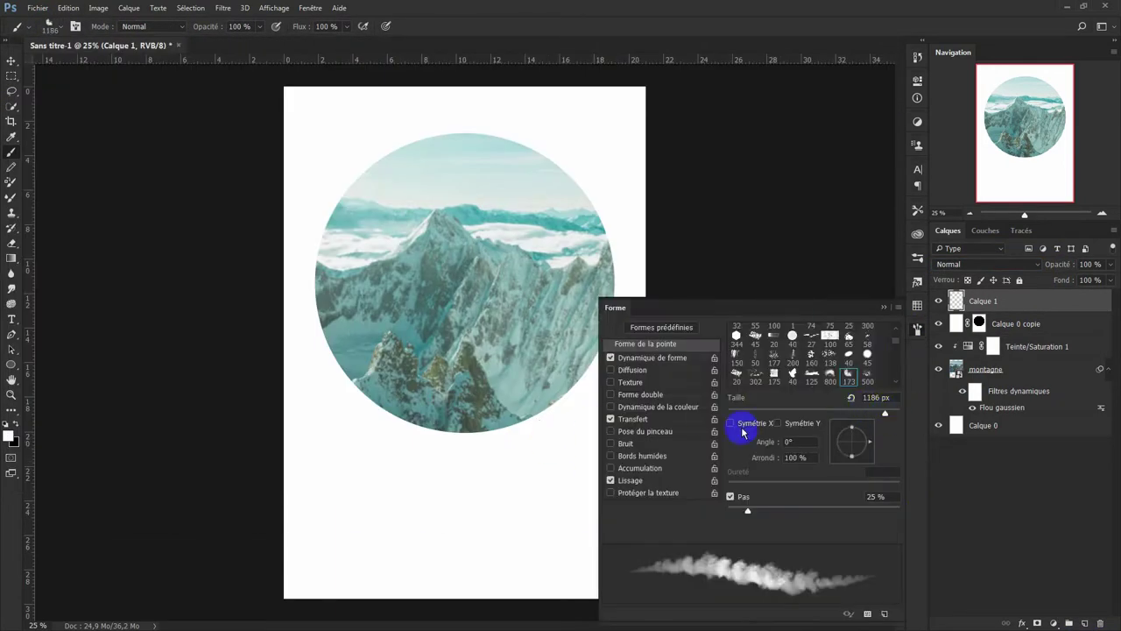
key(F5)
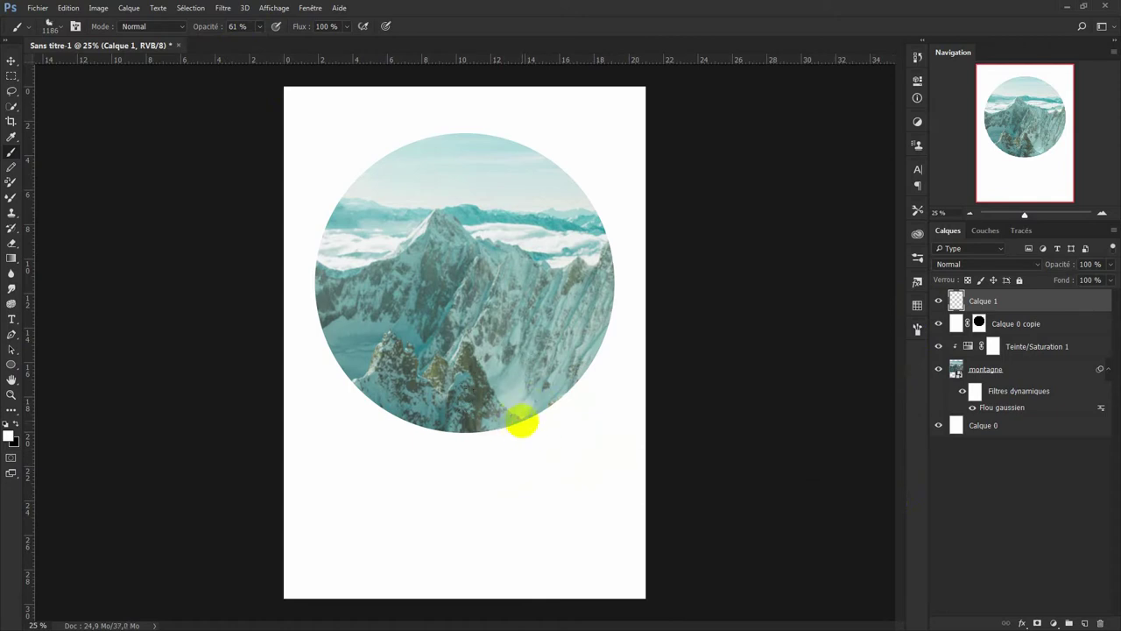
Step: Paint white clouds over the circle's lower-right edge and place the pine tree on the right
drag(521, 420, 538, 415)
drag(259, 26, 282, 75)
mouse_move(543, 421)
mouse_down()
mouse_move(567, 412)
mouse_move(460, 439)
mouse_move(606, 307)
mouse_move(577, 353)
mouse_up()
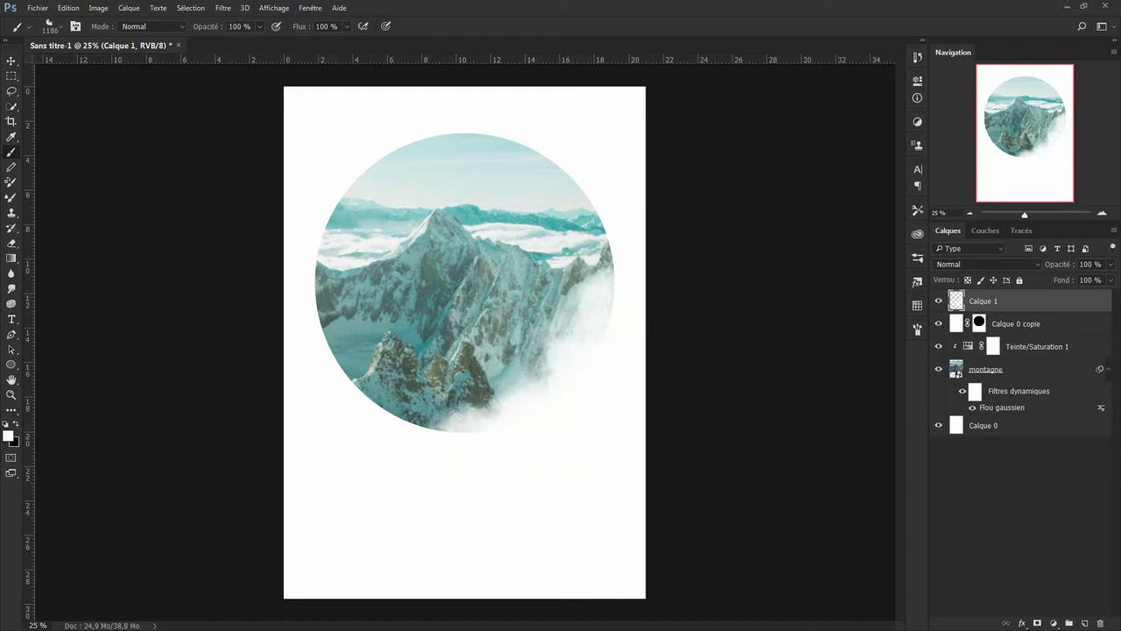
mouse_move(533, 380)
mouse_down()
mouse_move(540, 313)
mouse_move(531, 328)
mouse_up()
key(Return)
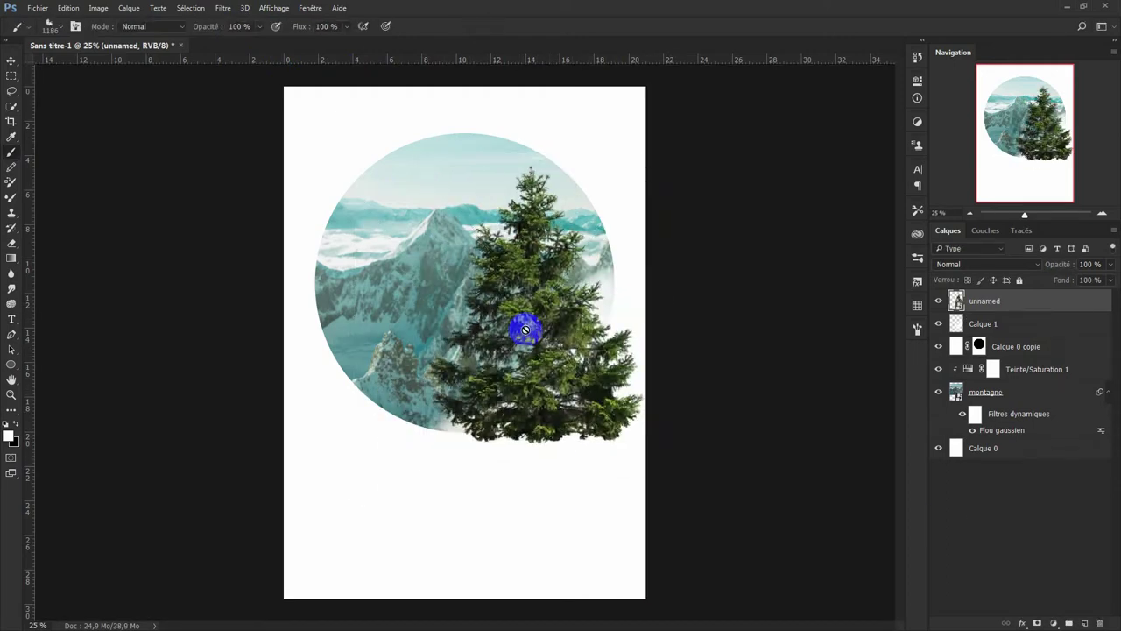
Step: Mask the pine tree, move it below the cloud layer, and clip a copied teal tint to it
click(1037, 623)
mouse_move(985, 300)
mouse_down()
mouse_move(1004, 338)
mouse_move(963, 324)
mouse_up()
ctrl+click(1019, 369)
click(960, 346)
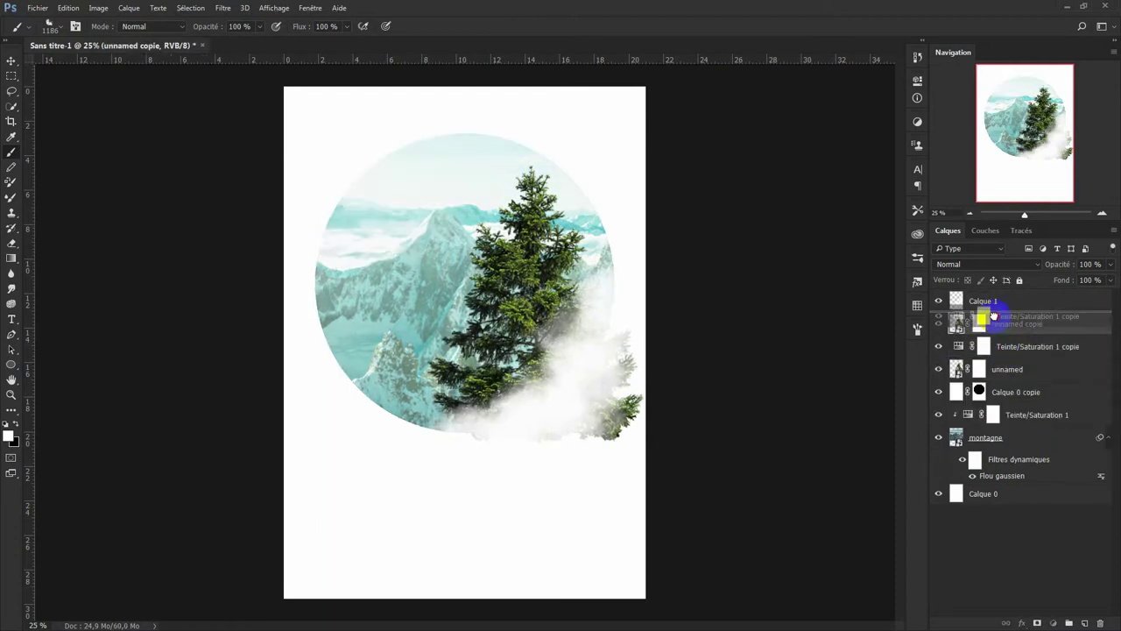
double_click(968, 323)
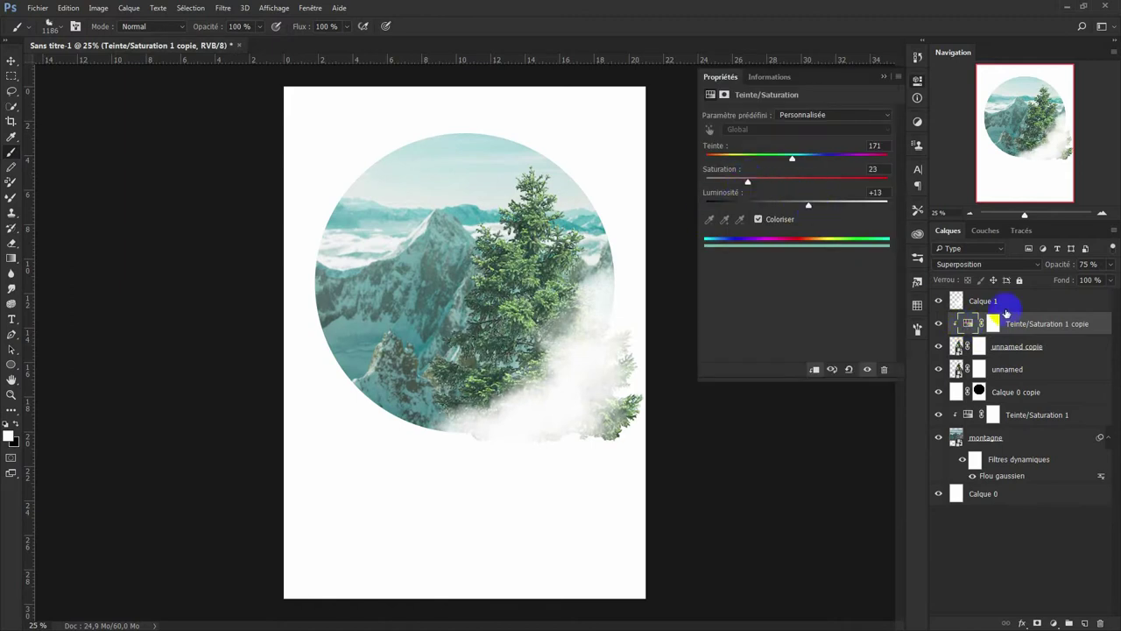
Step: Paint the tree copy's mask to reveal more of the tree's right edge
click(972, 303)
click(978, 349)
key(x)
drag(621, 368, 638, 430)
right_click(425, 149)
double_click(40, 146)
key(x)
key(x)
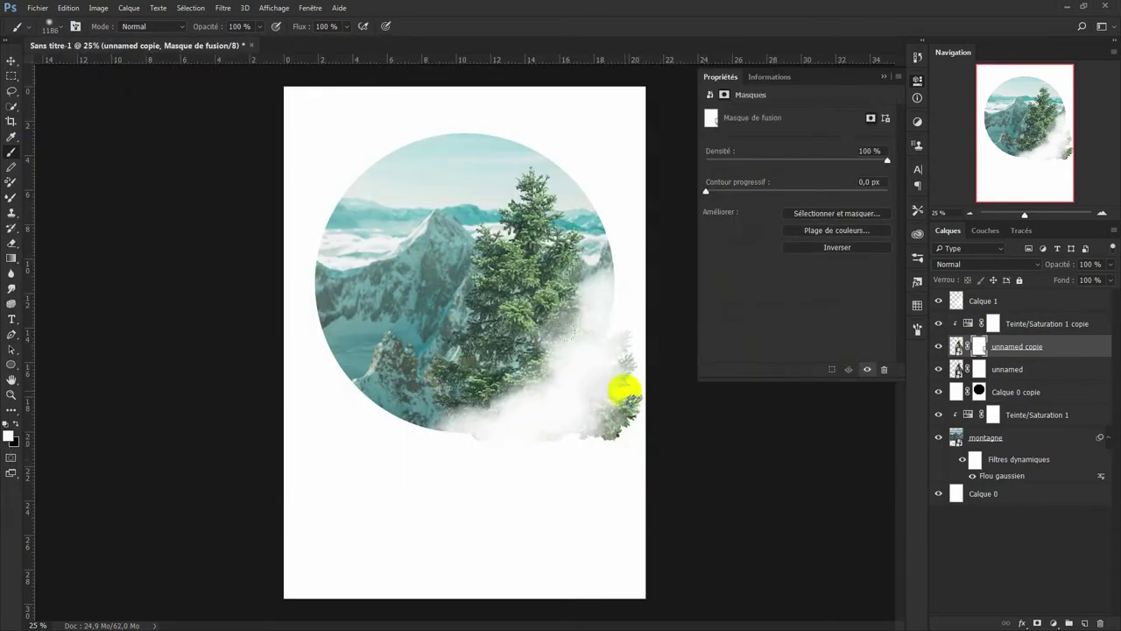
Step: Delete the tree copy layer and cover the tree bottoms with white cloud paint
right_click(1017, 346)
click(888, 226)
click(1085, 622)
key(ctrl+alt+z)
key(ctrl+alt+z)
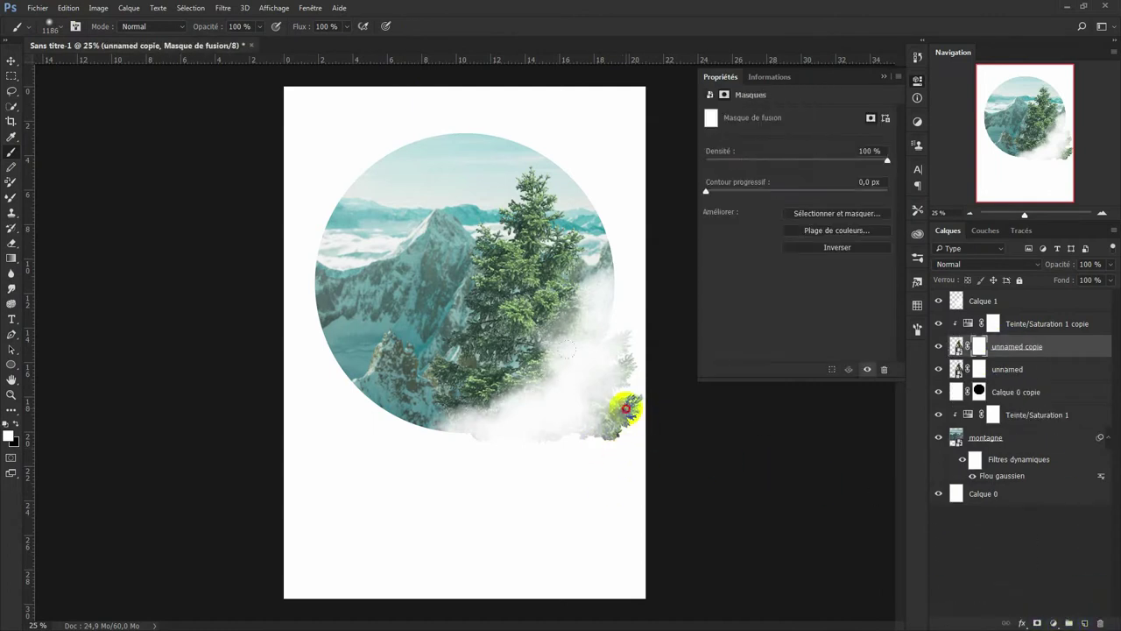
drag(1016, 346, 1100, 623)
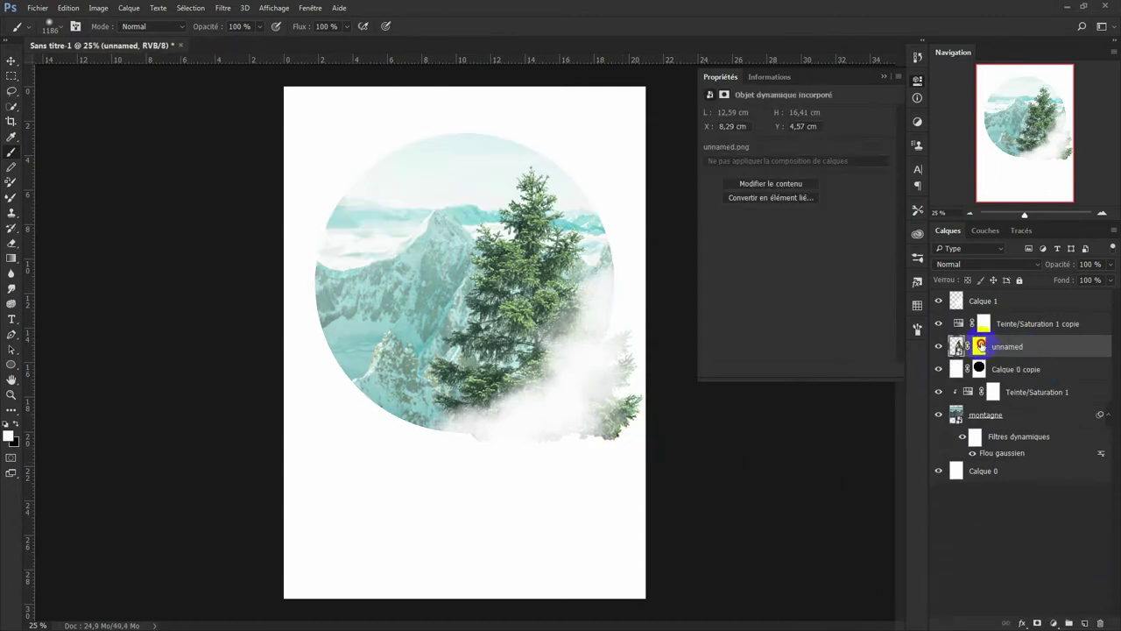
drag(644, 429, 584, 503)
Step: Place the woman image, shrink it, and move it onto the circle's left side
click(1016, 323)
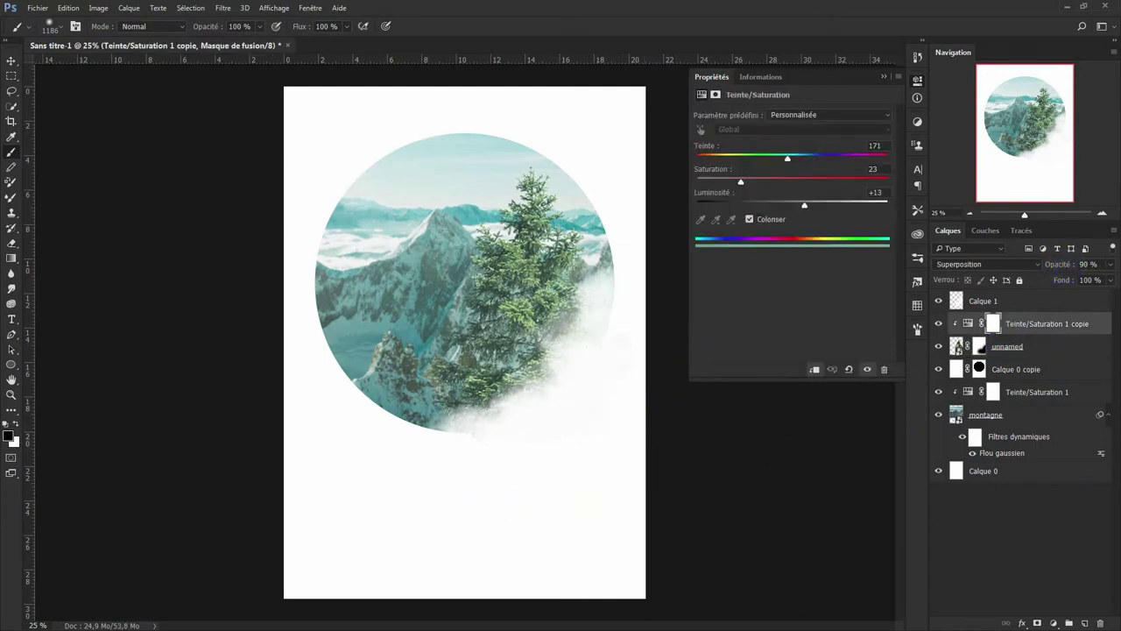
drag(648, 91, 450, 363)
drag(362, 450, 382, 308)
key(Return)
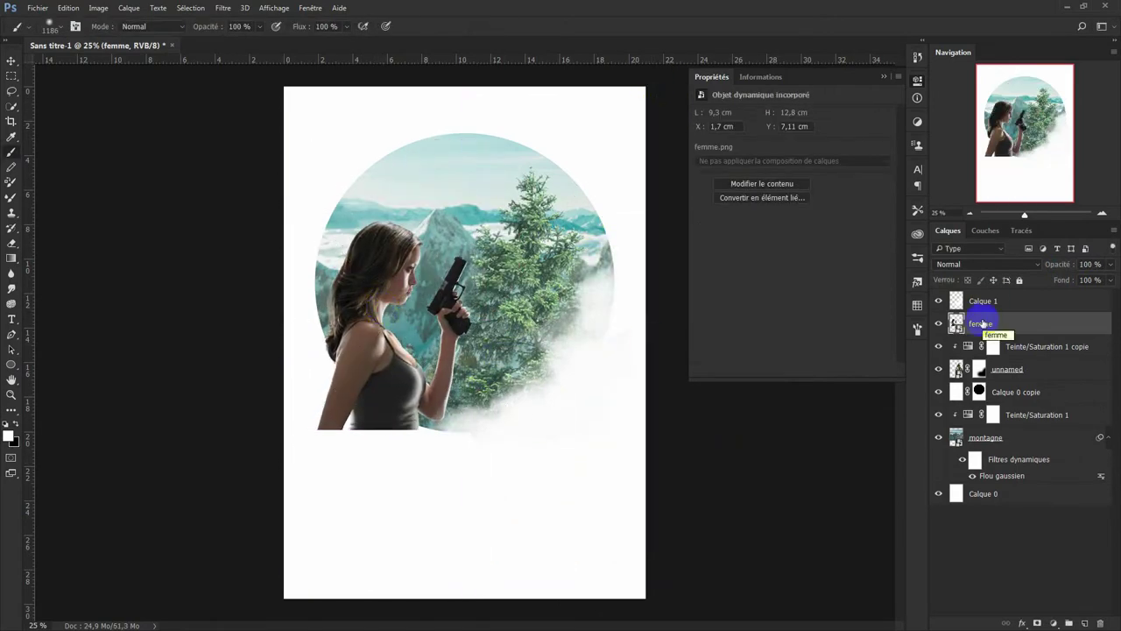
Step: Mask the woman layer and fade her lower body and left shoulder with a 159 px brush
click(1039, 622)
drag(282, 431, 330, 478)
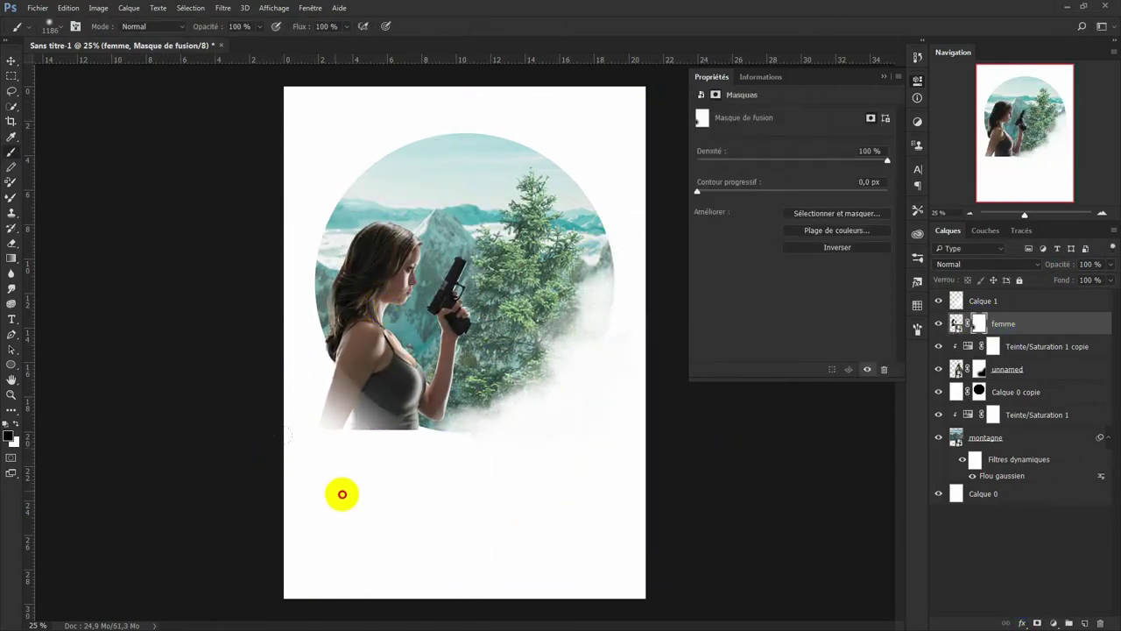
key(F5)
click(847, 412)
key(F5)
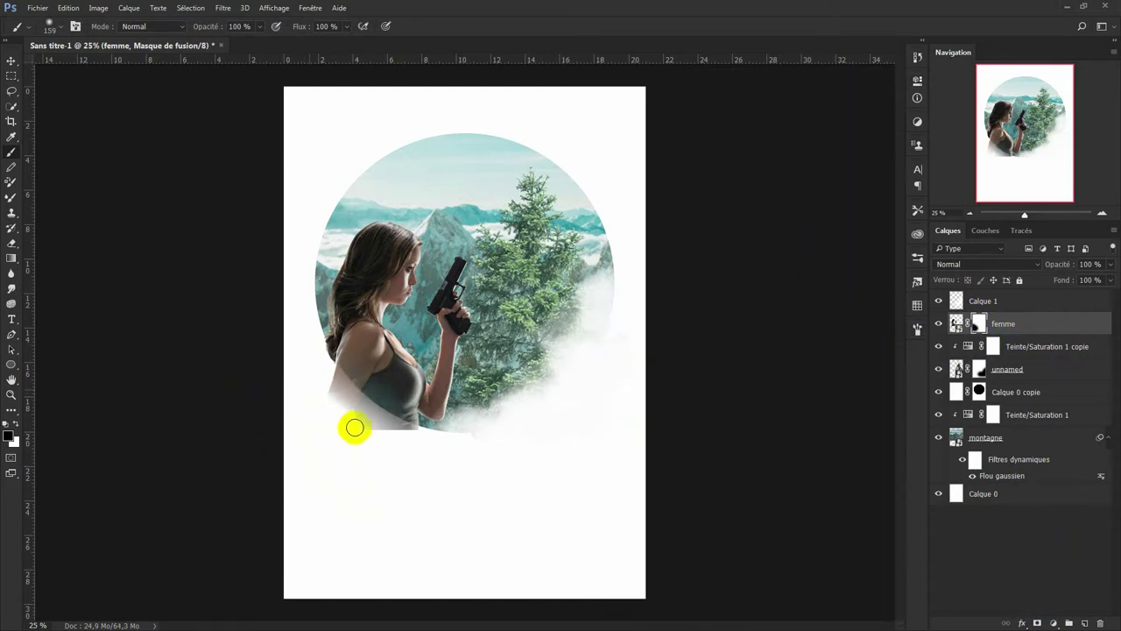
drag(338, 384, 373, 430)
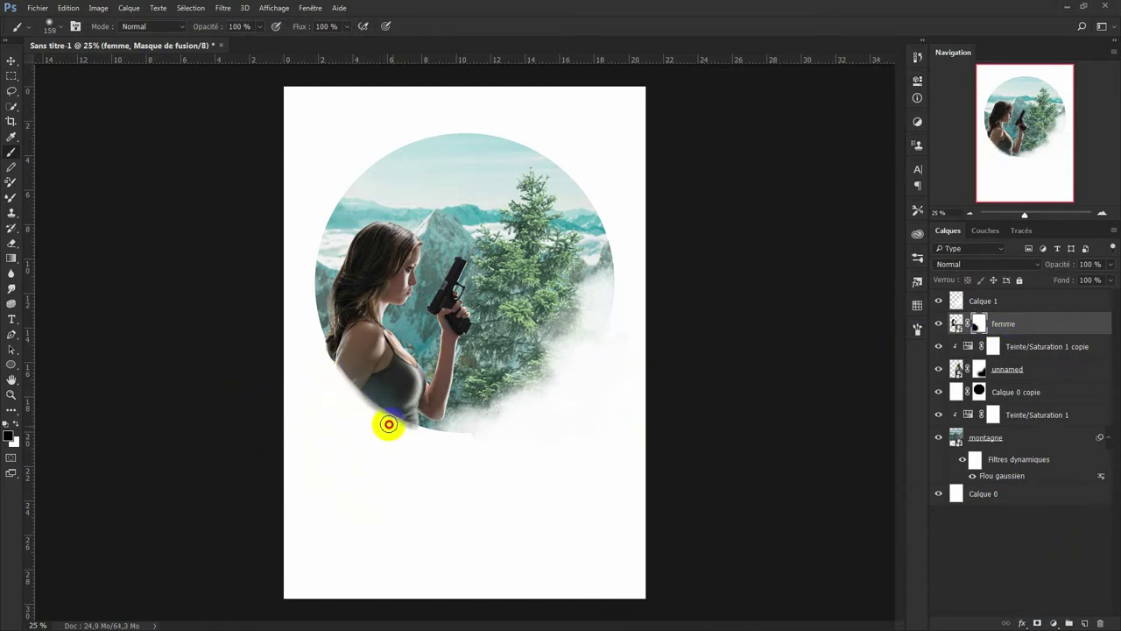
ctrl+click(979, 391)
drag(371, 383, 395, 458)
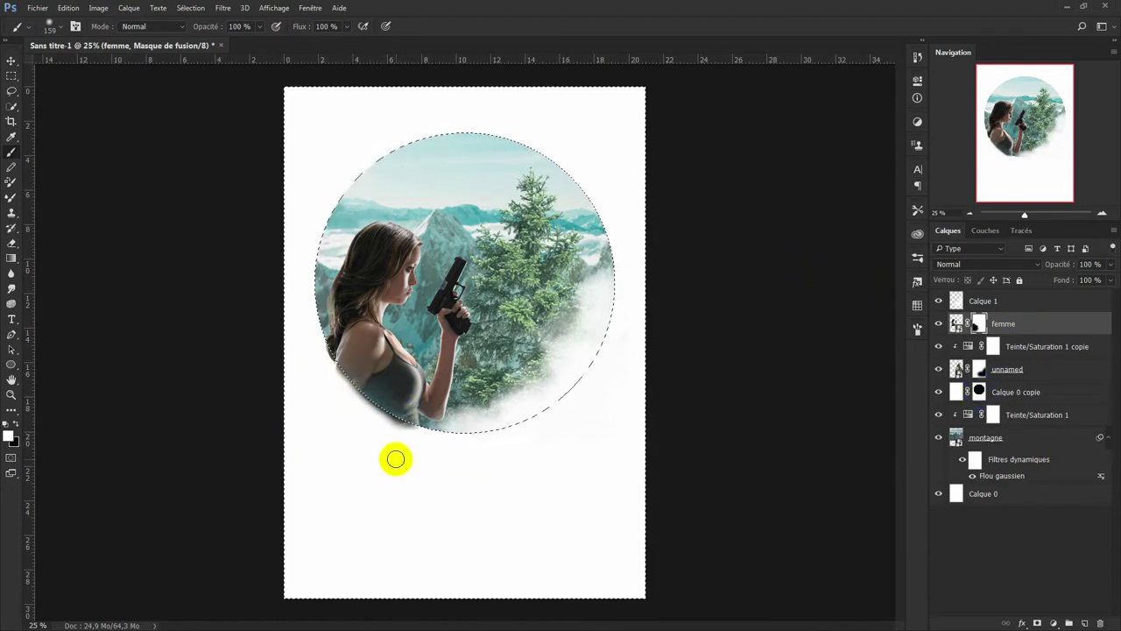
key(ctrl+d)
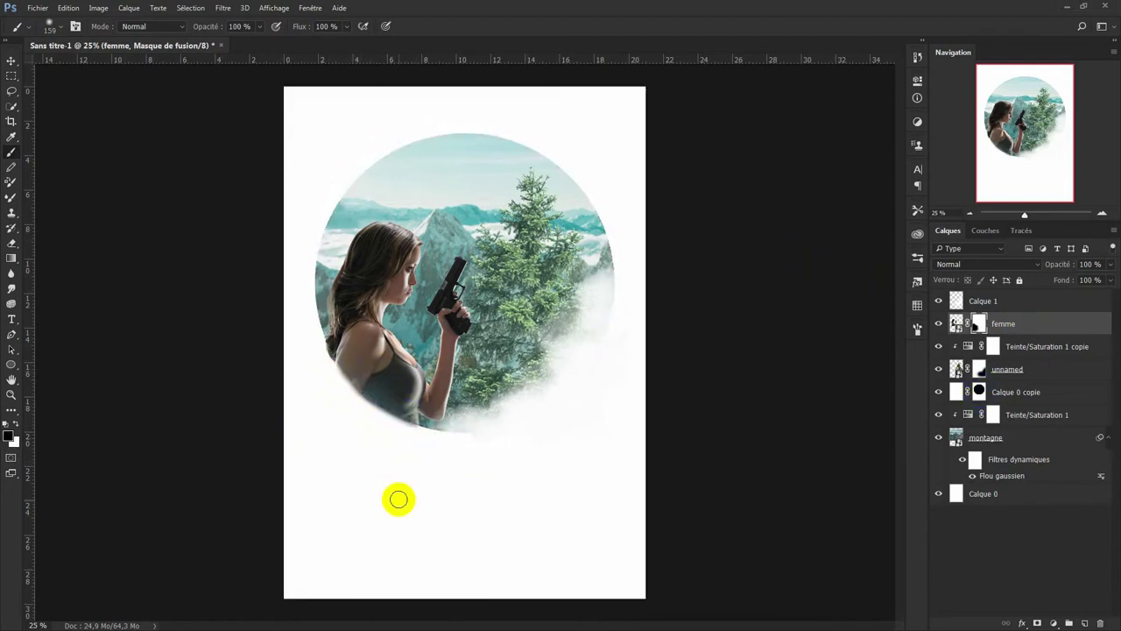
Step: With Calque 1 hidden, soften the circle's lower-right edge on the unnamed layer's mask
click(939, 300)
click(978, 368)
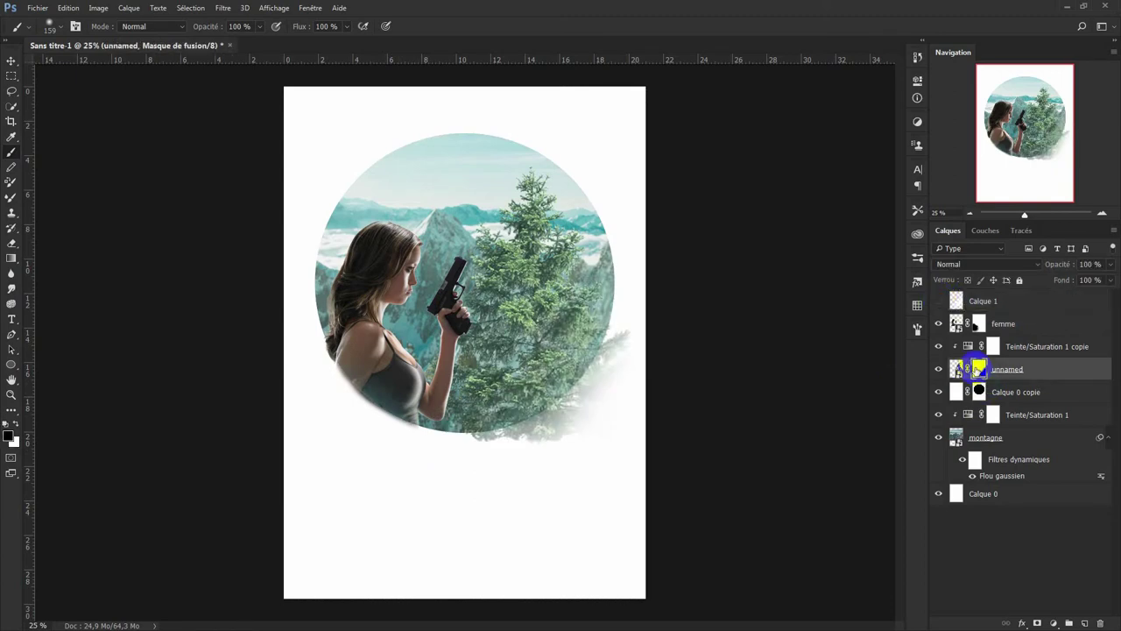
mouse_move(618, 346)
mouse_down()
mouse_move(491, 446)
mouse_move(570, 426)
mouse_up()
click(938, 301)
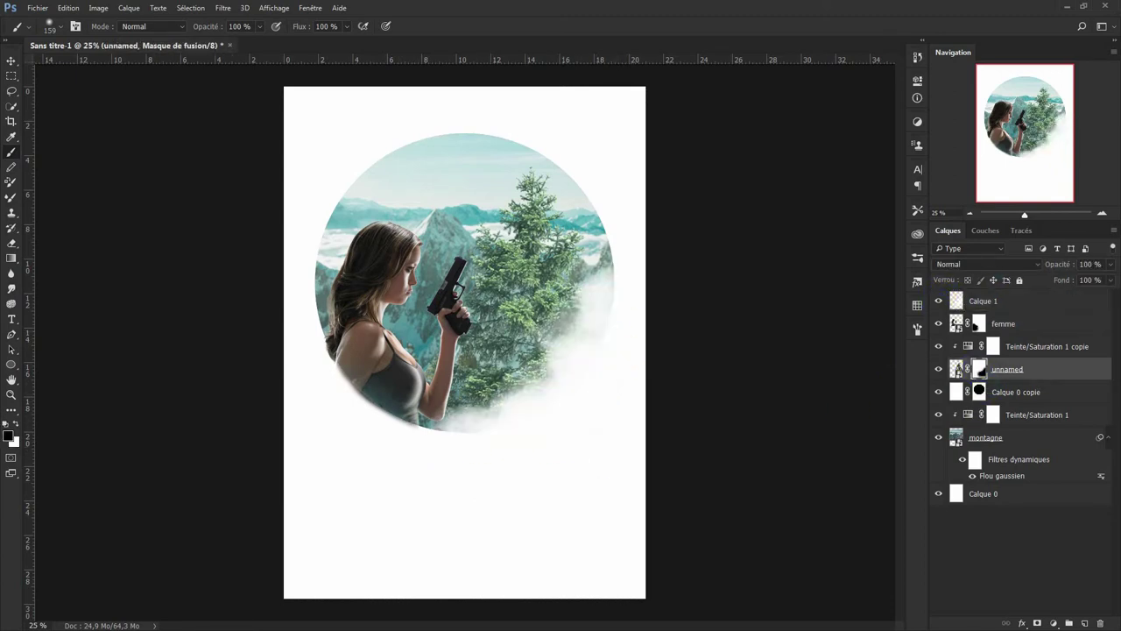
Step: Select the fog layer Calque 1 and pick a large soft brush
click(1007, 308)
click(55, 26)
click(50, 163)
click(664, 380)
Step: Paint white fog at 74% opacity over the woman's shoulder and arm
key(7)
key(4)
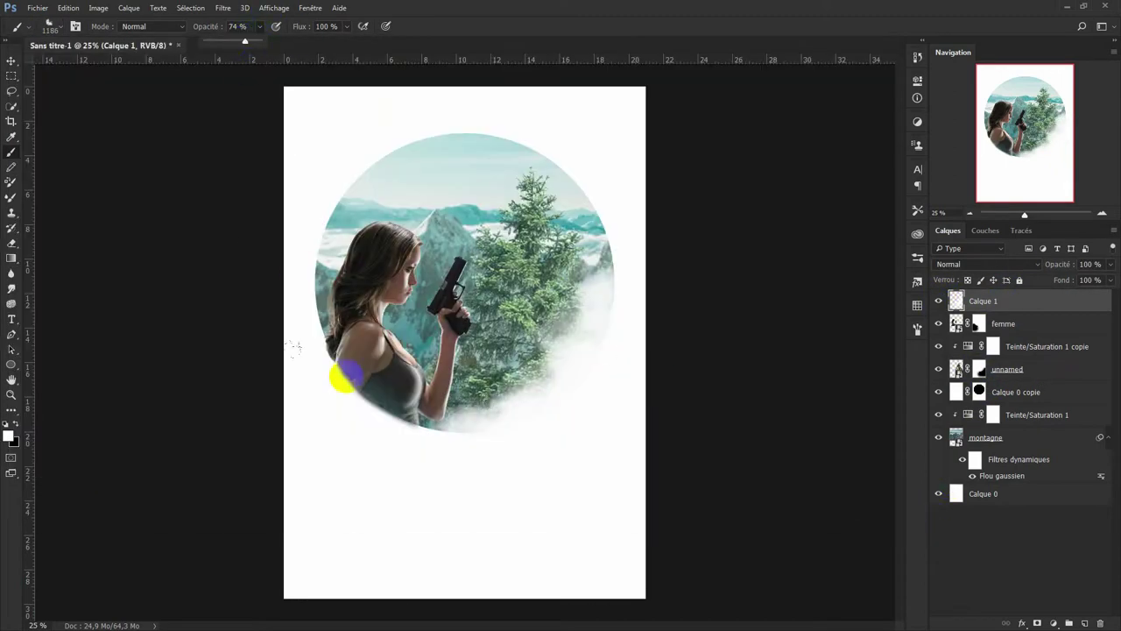
mouse_move(317, 378)
mouse_down()
mouse_move(348, 418)
mouse_move(315, 401)
mouse_move(306, 335)
mouse_move(365, 456)
mouse_up()
Step: Copy the hue adjustment above the woman, clip it to her, and lower its opacity
drag(1026, 351, 1025, 317)
alt+click(953, 334)
drag(1060, 264, 1038, 270)
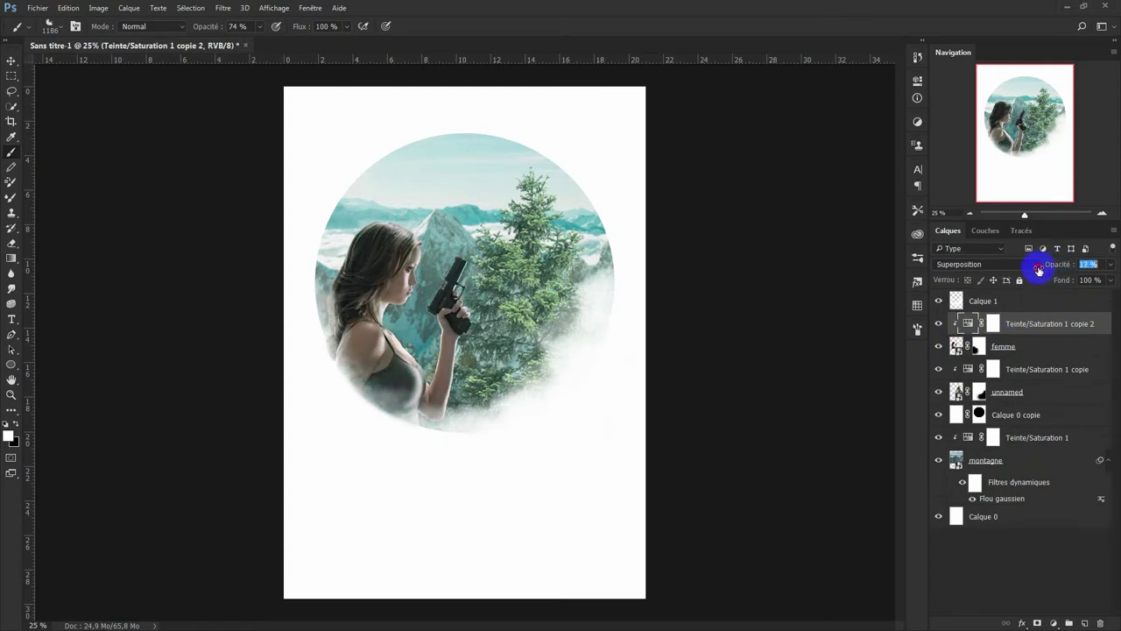
Step: Paint soft fog near the circle's bottom and nudge layers Calque 1 through Calque 0 copie down
key(alt+bracketright)
mouse_move(422, 450)
mouse_down()
mouse_move(388, 463)
mouse_move(431, 470)
mouse_up()
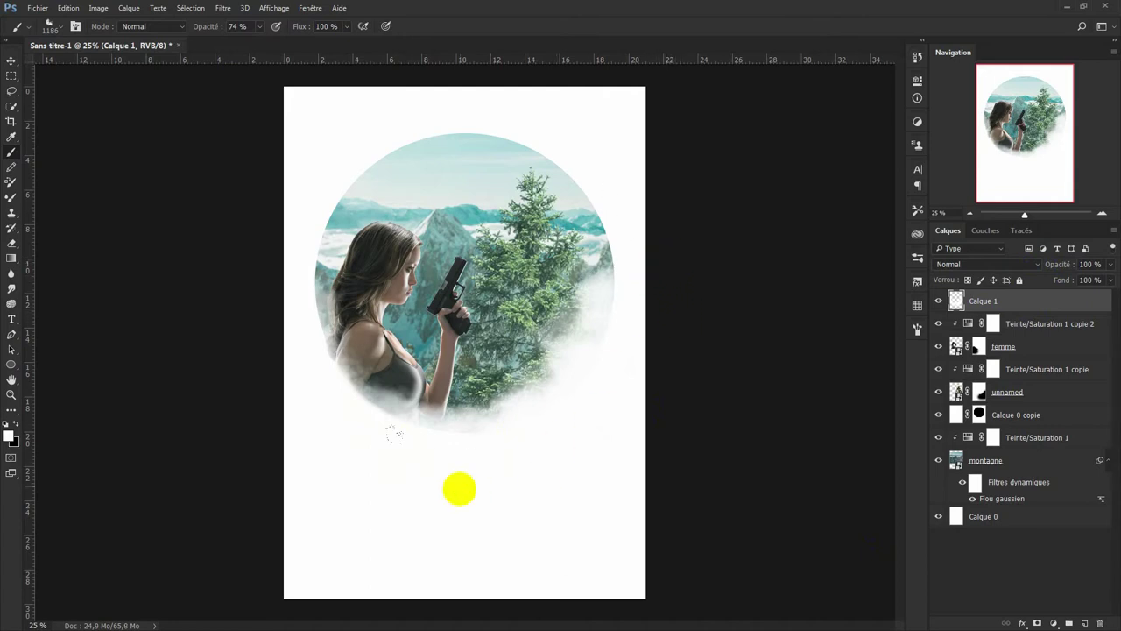
shift+click(1005, 416)
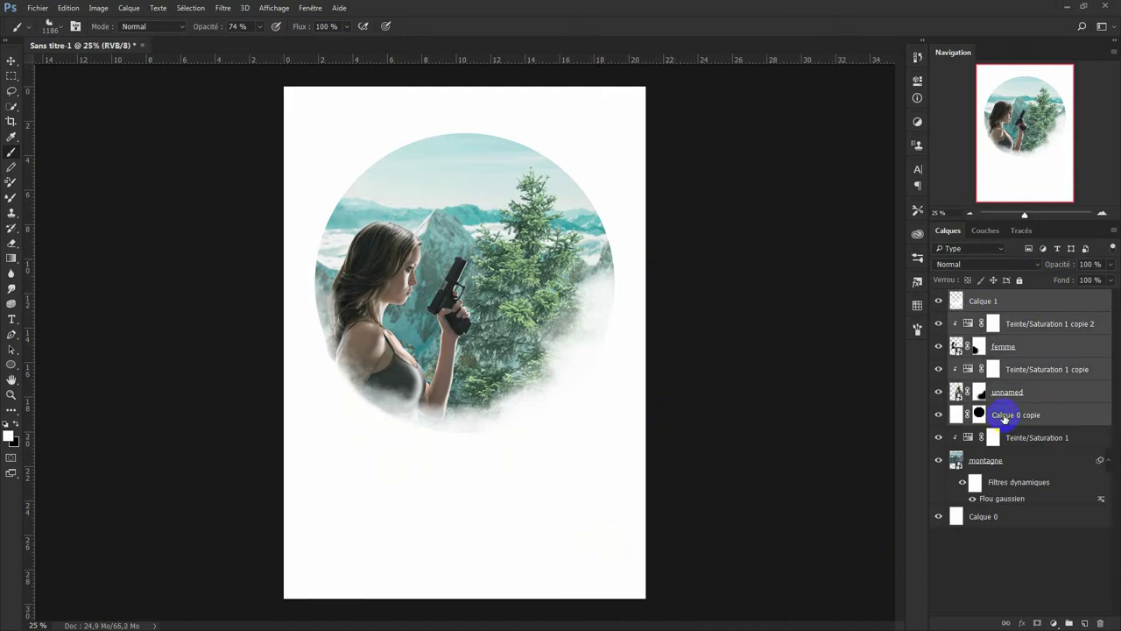
key(v)
key(shift+Down)
key(shift+Down)
key(shift+Down)
key(shift+Down)
key(shift+Down)
key(shift+Down)
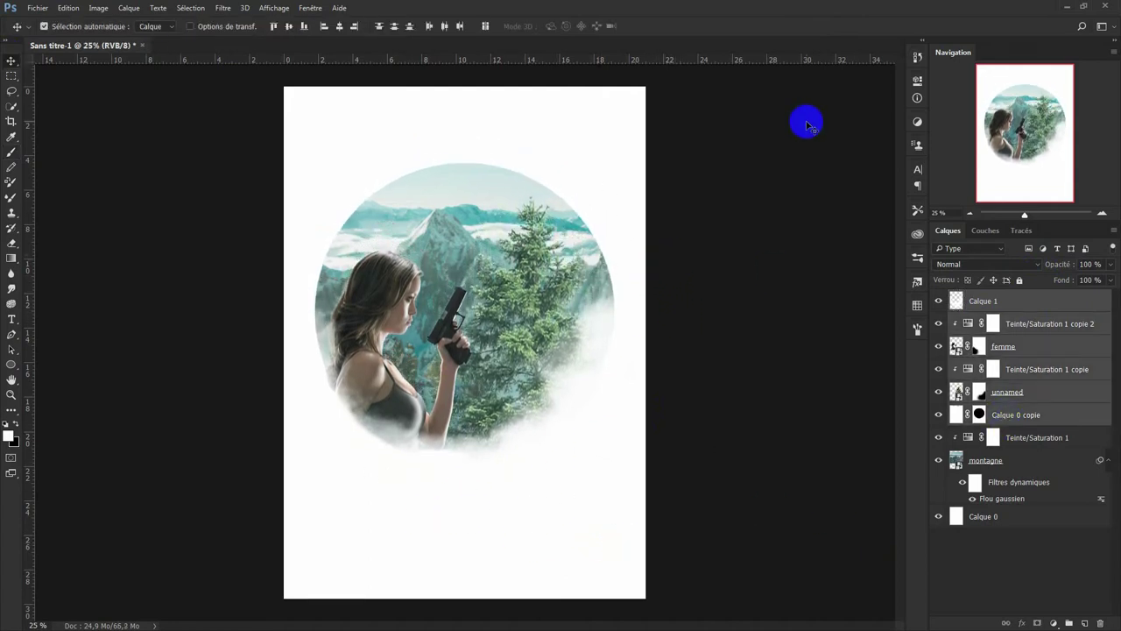
Step: Paint black splatter-brush marks above the circle on Calque 0 copie
click(988, 436)
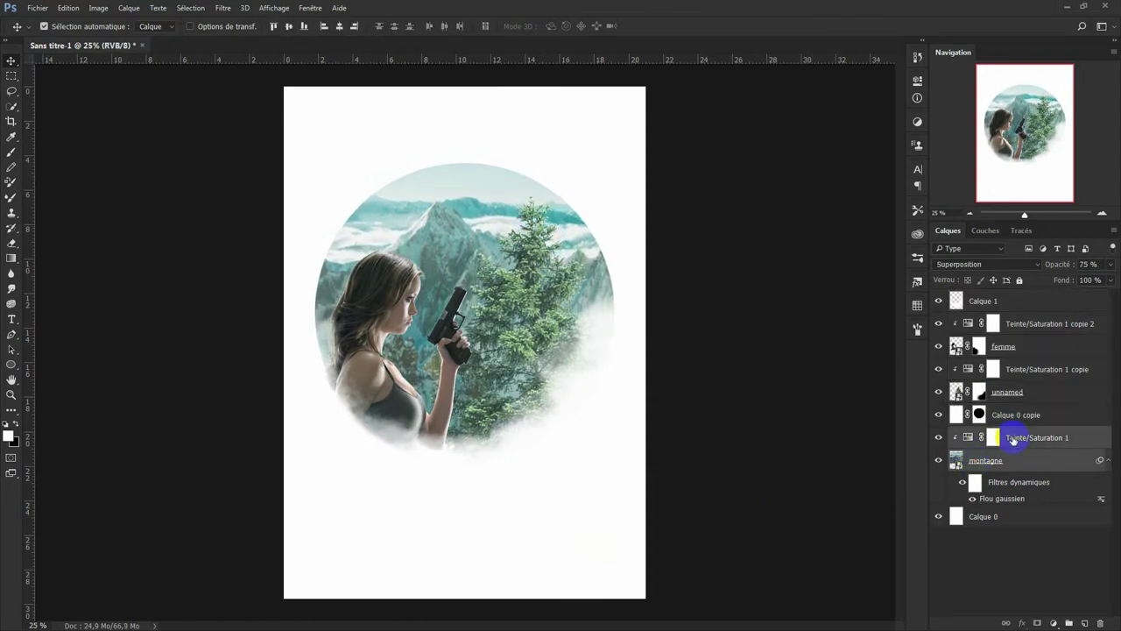
click(991, 415)
click(16, 156)
click(46, 24)
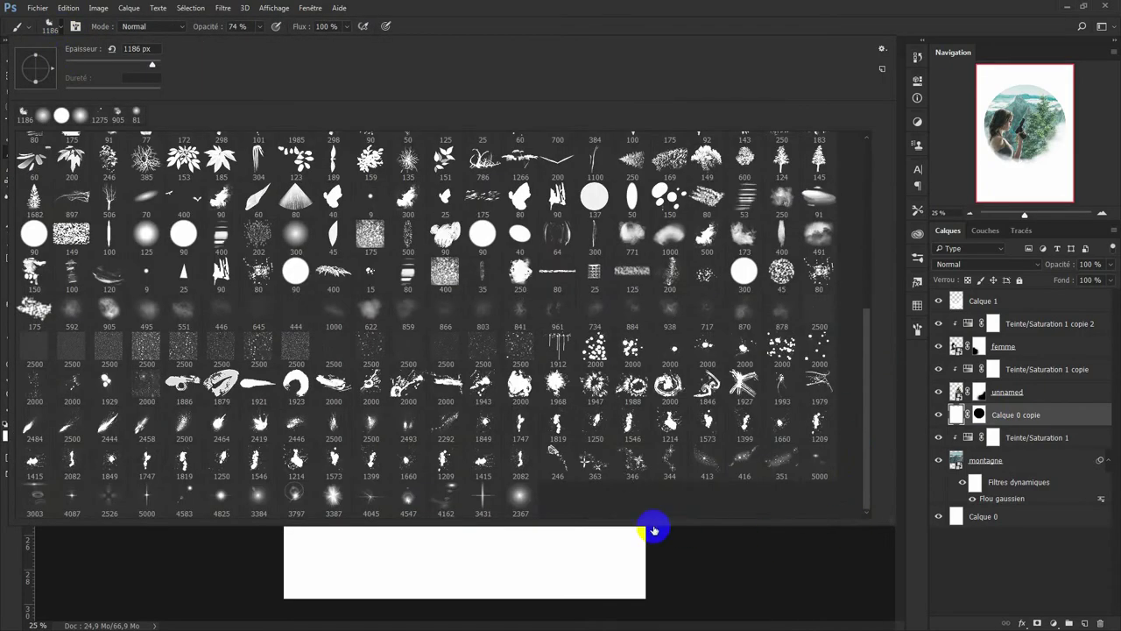
double_click(671, 424)
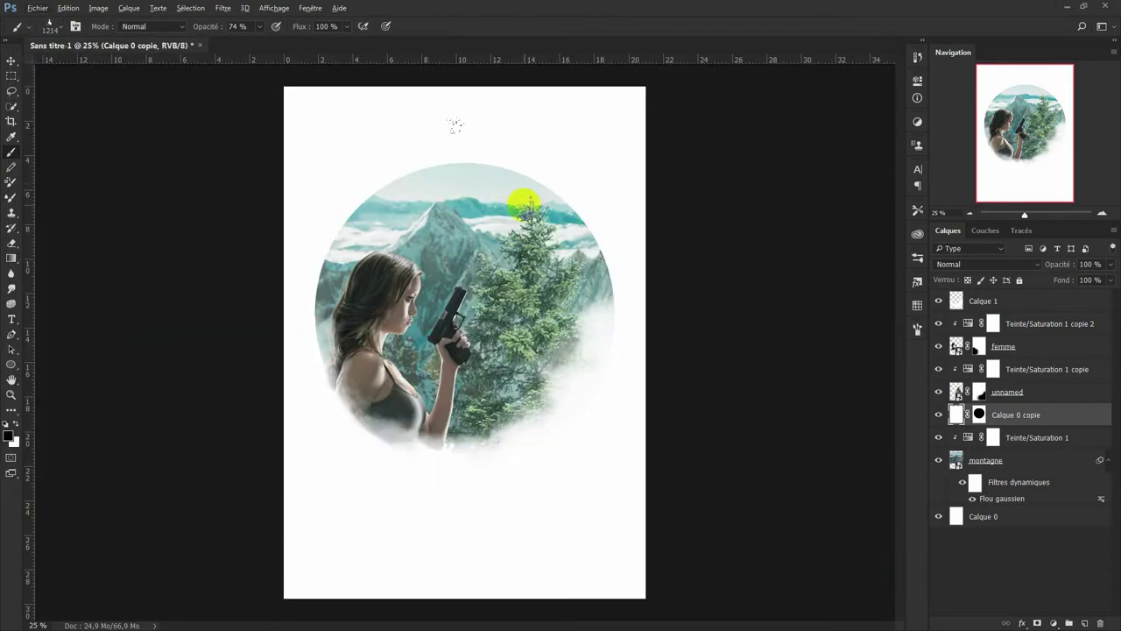
key(F5)
drag(850, 445, 845, 438)
drag(470, 188, 382, 230)
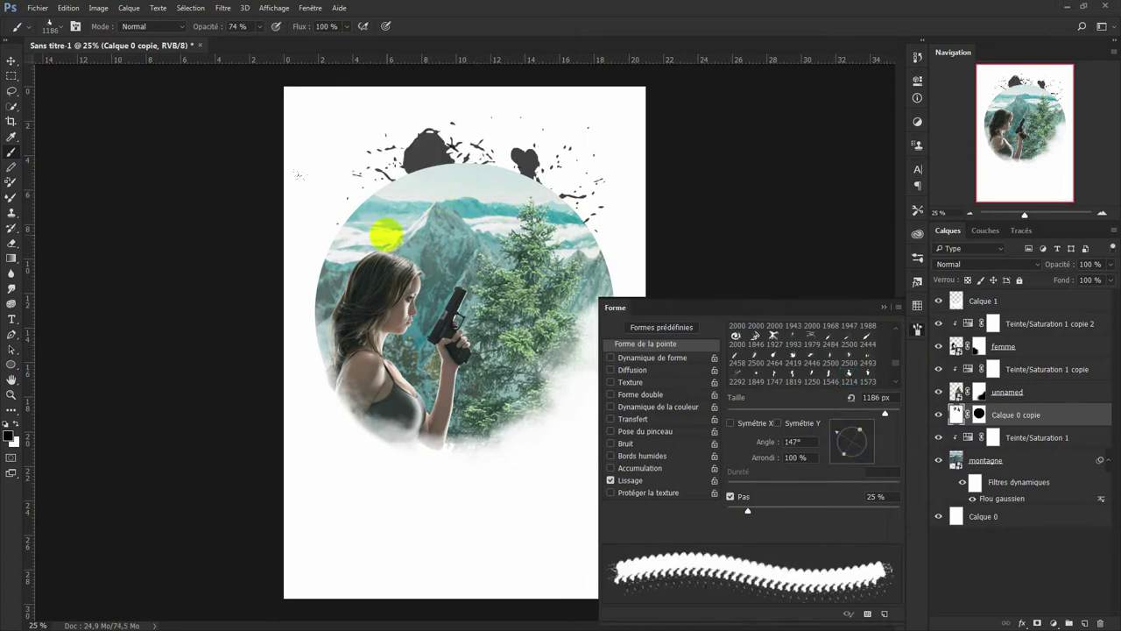
Step: Enlarge the montagne photo with a free transform
key(F5)
click(990, 462)
key(ctrl+t)
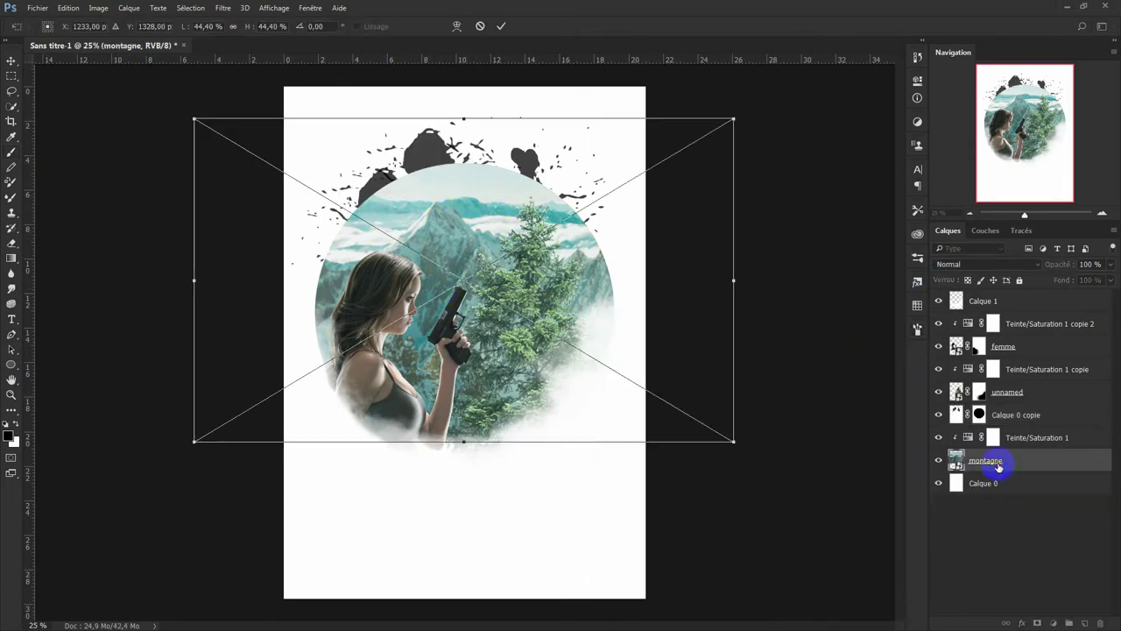
drag(729, 119, 765, 110)
key(Return)
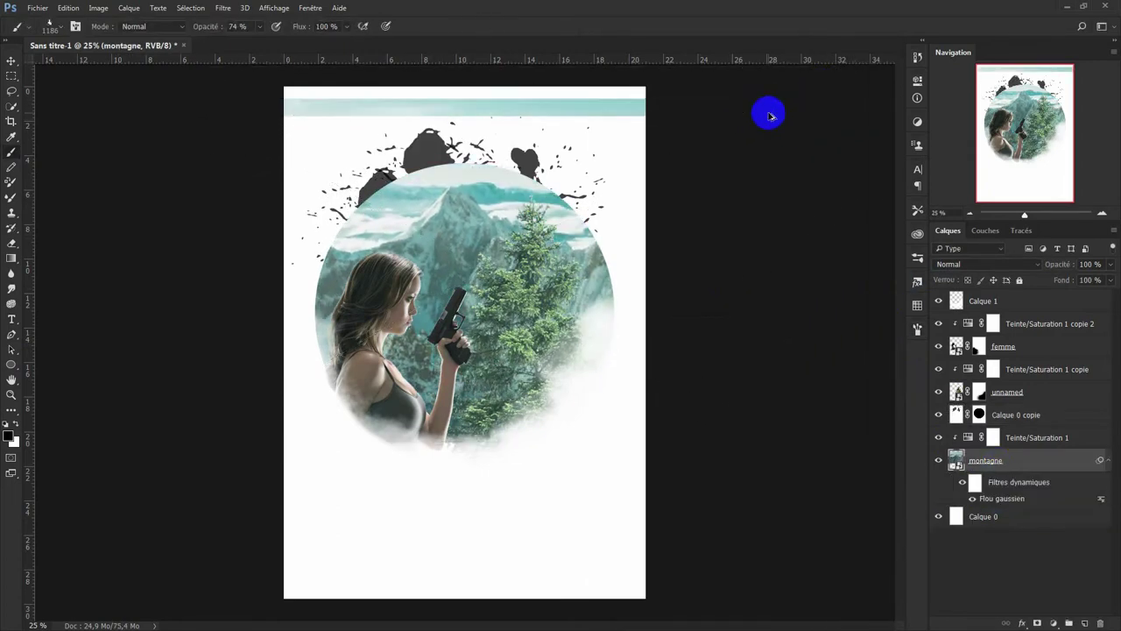
Step: Stamp splatters rotated -113°, 93°, -38° and 173° on Calque 0 copie's mask along the circle's top
click(979, 415)
click(437, 176)
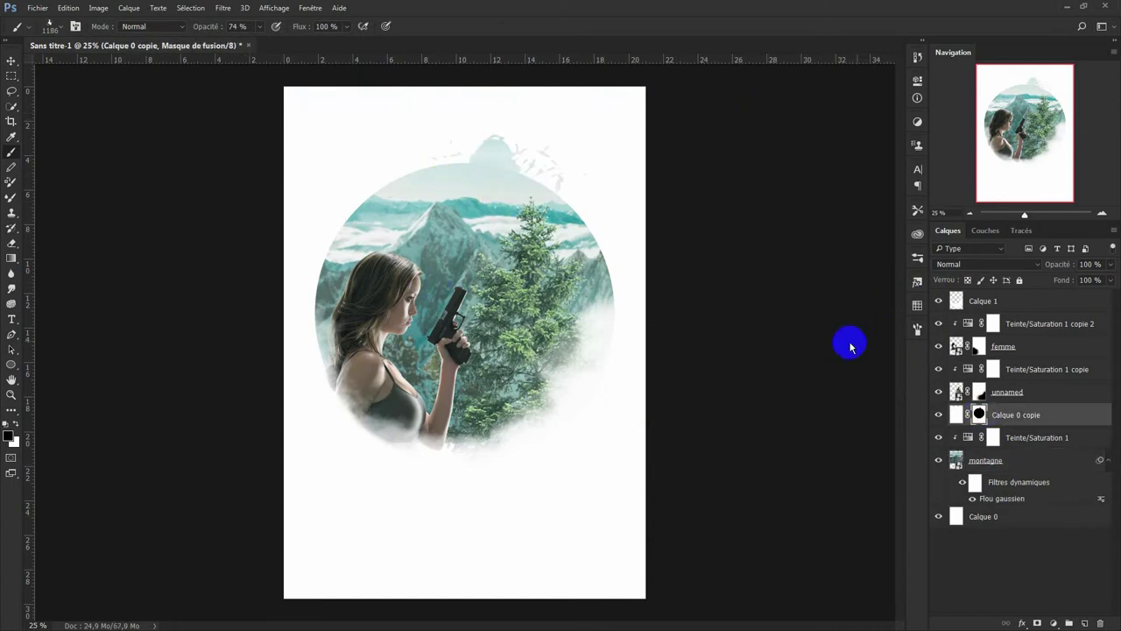
key(F5)
click(551, 187)
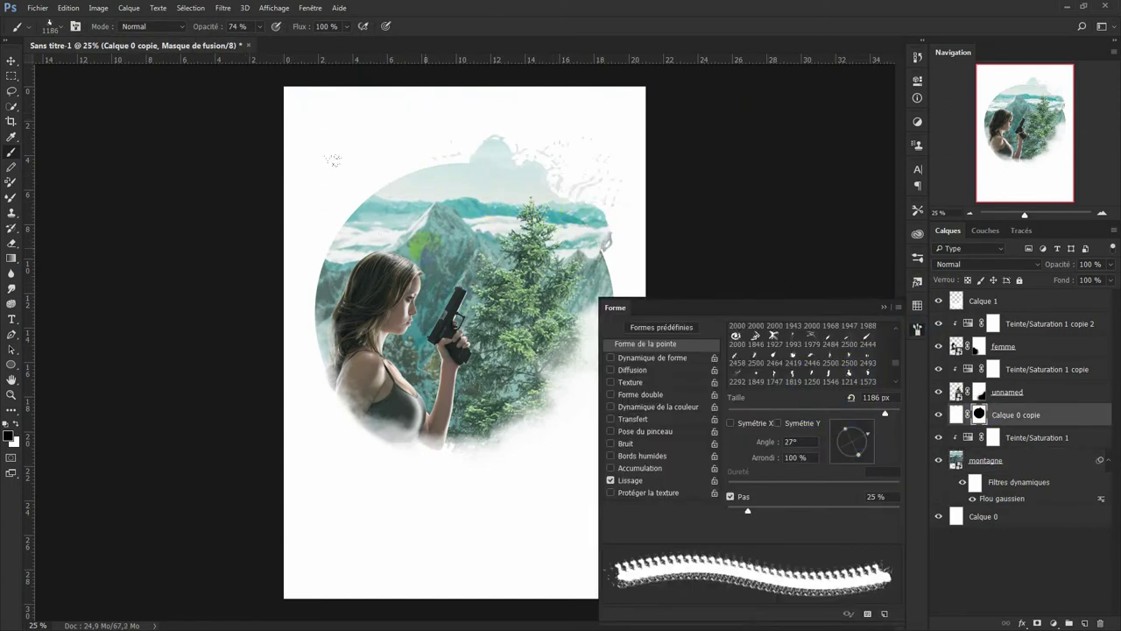
drag(854, 422, 849, 454)
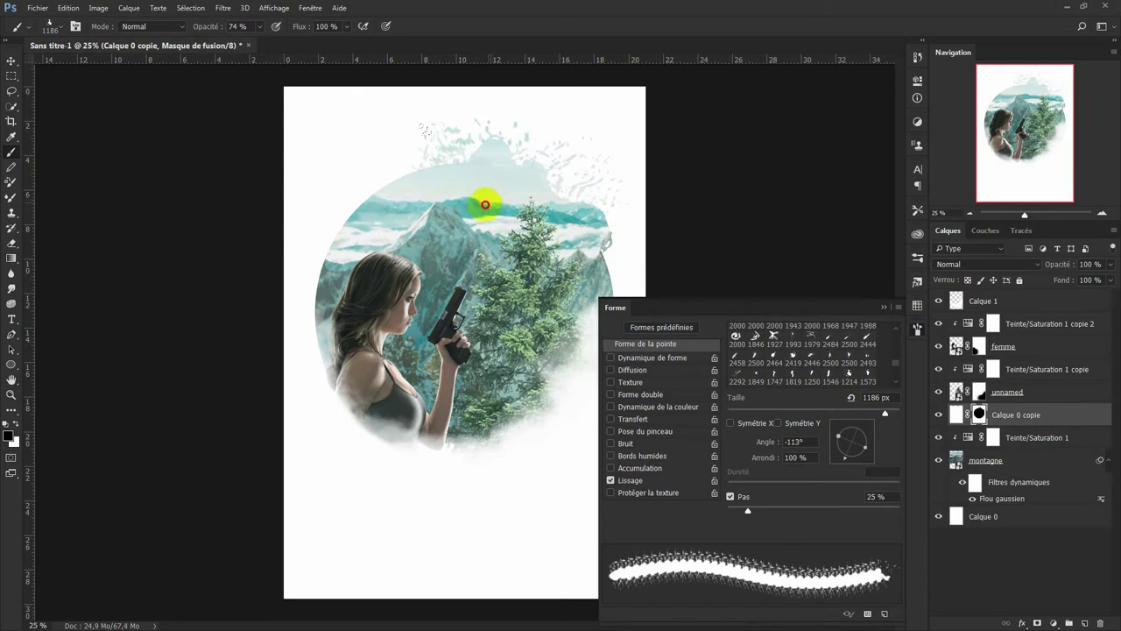
mouse_move(880, 417)
mouse_down()
mouse_move(850, 410)
mouse_move(864, 427)
mouse_up()
mouse_move(390, 188)
mouse_down()
mouse_move(438, 183)
mouse_move(429, 201)
mouse_up()
drag(867, 435, 863, 450)
click(380, 183)
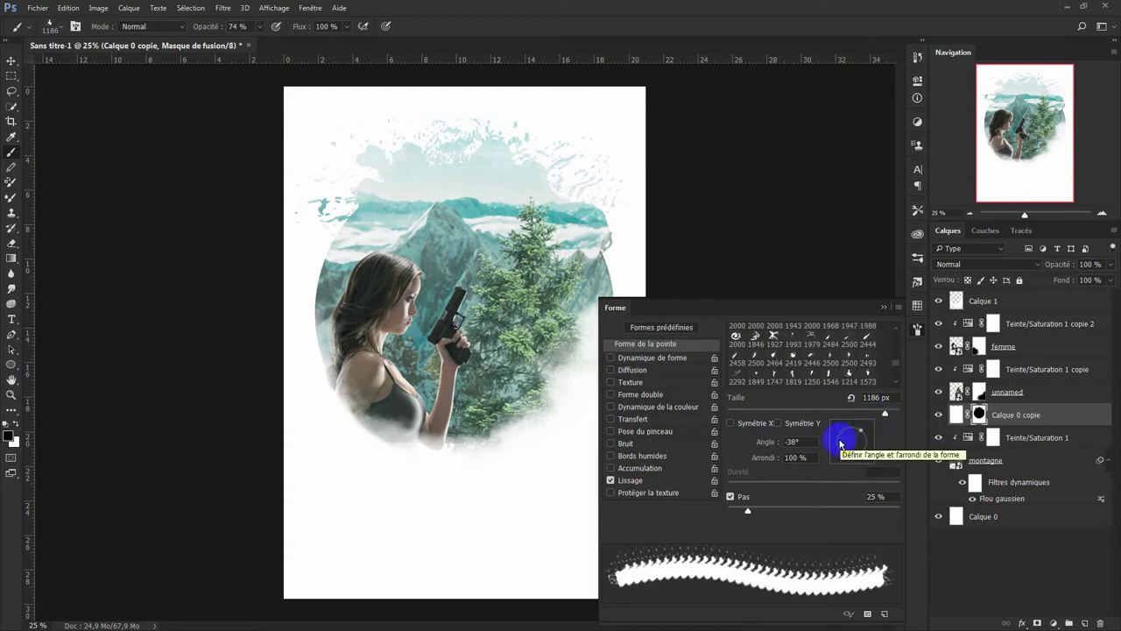
drag(838, 443, 836, 440)
click(386, 233)
Step: Rotate the splatter tip to 11° and stamp a splattered edge along the circle's left side
click(884, 306)
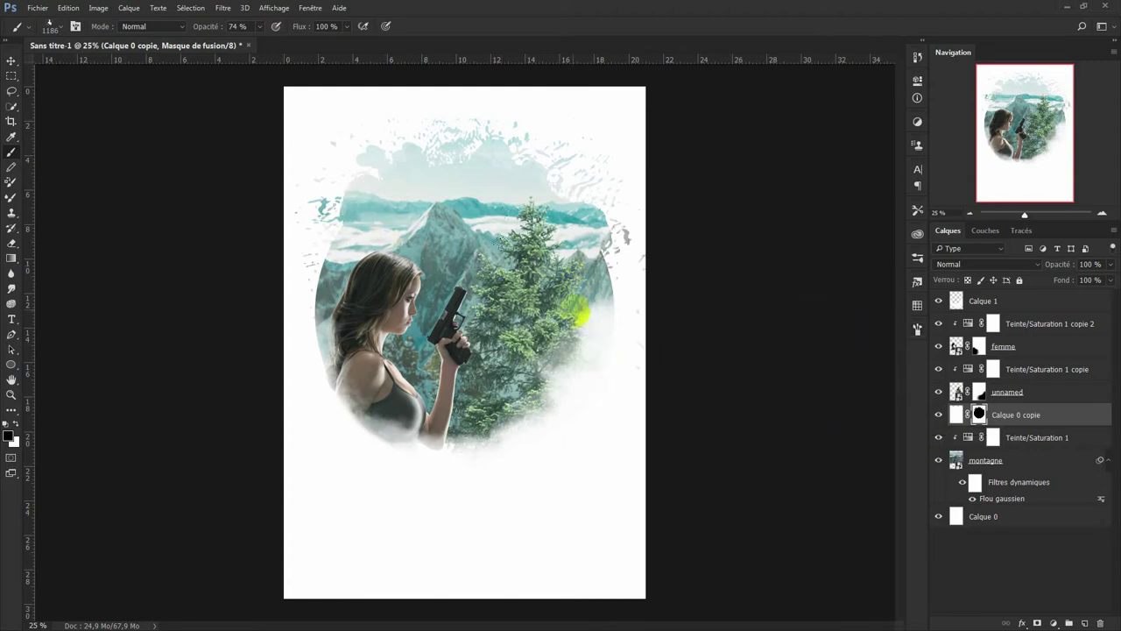
click(917, 329)
drag(864, 438, 869, 435)
click(340, 259)
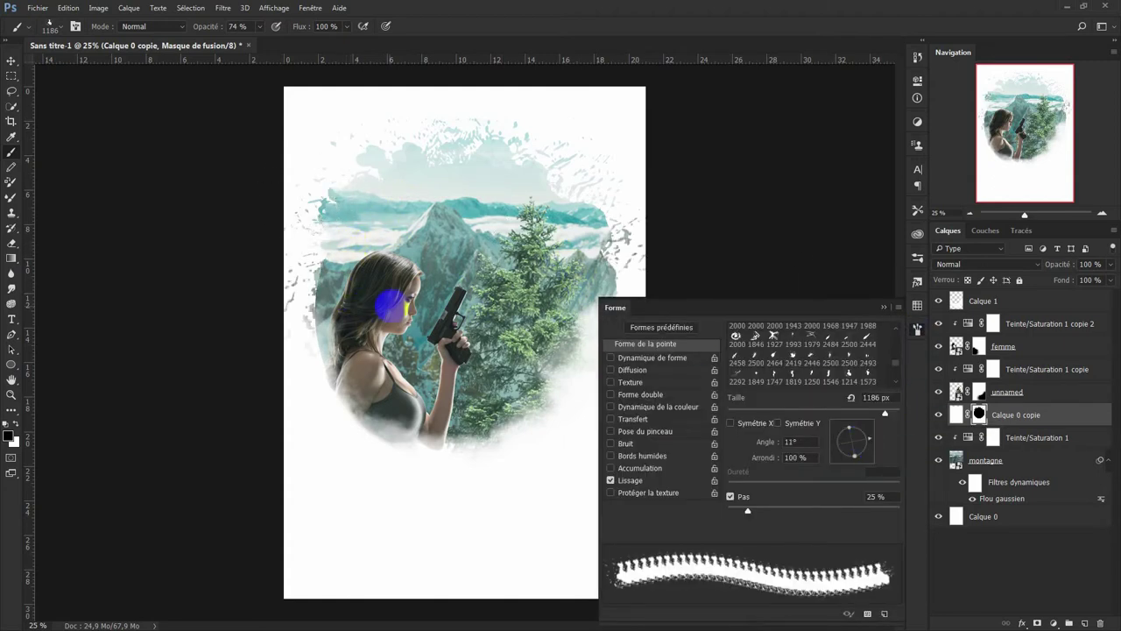
click(935, 462)
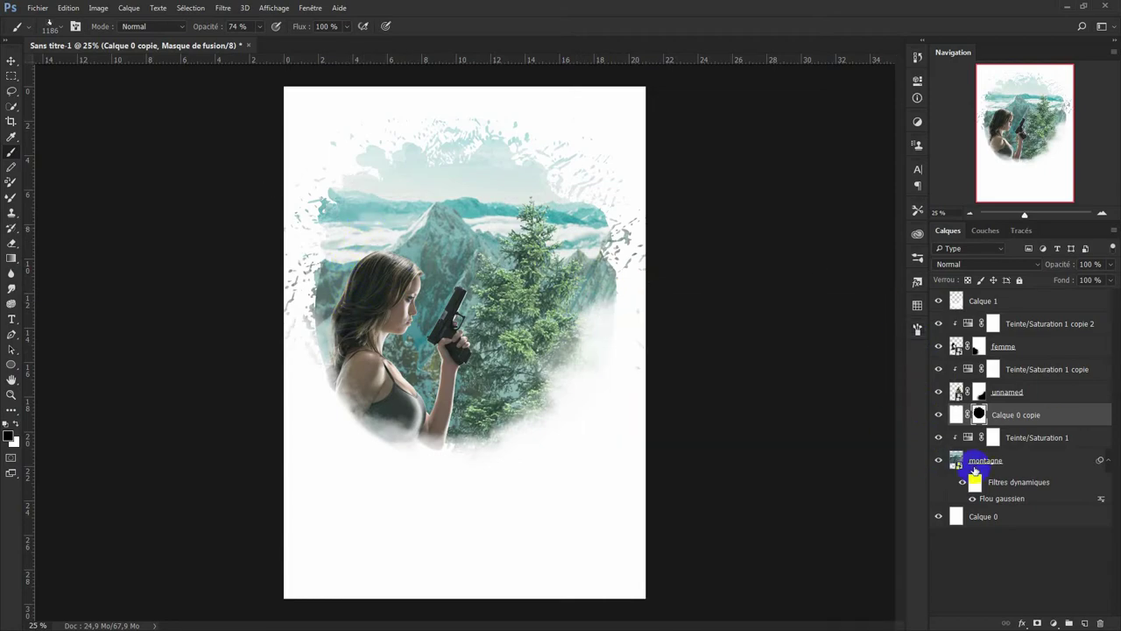
click(1034, 438)
Step: Paint a soft white 810 px glow over the sun on a new layer, blended Incrustation at 82%
key(ctrl+shift+alt+n)
click(48, 27)
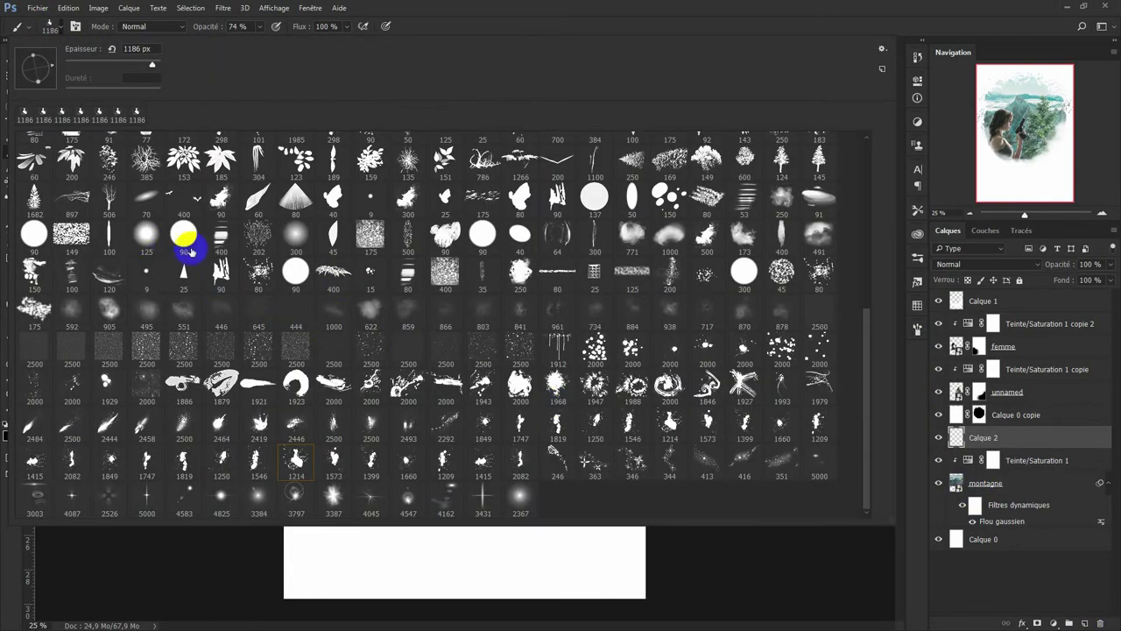
click(808, 310)
click(671, 525)
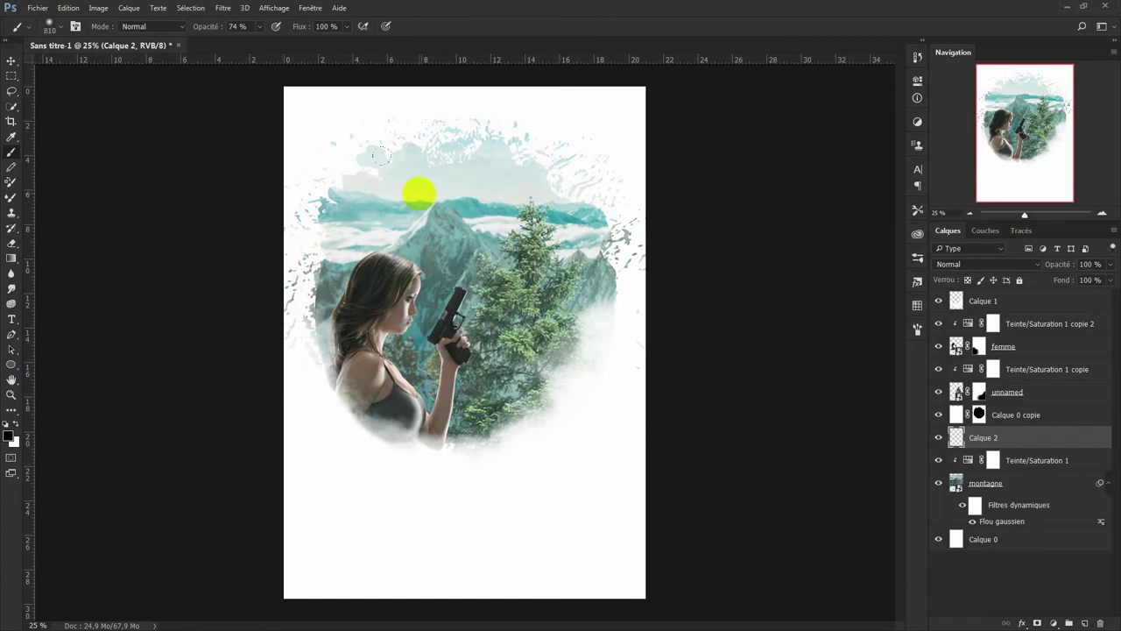
click(426, 213)
key(x)
click(425, 213)
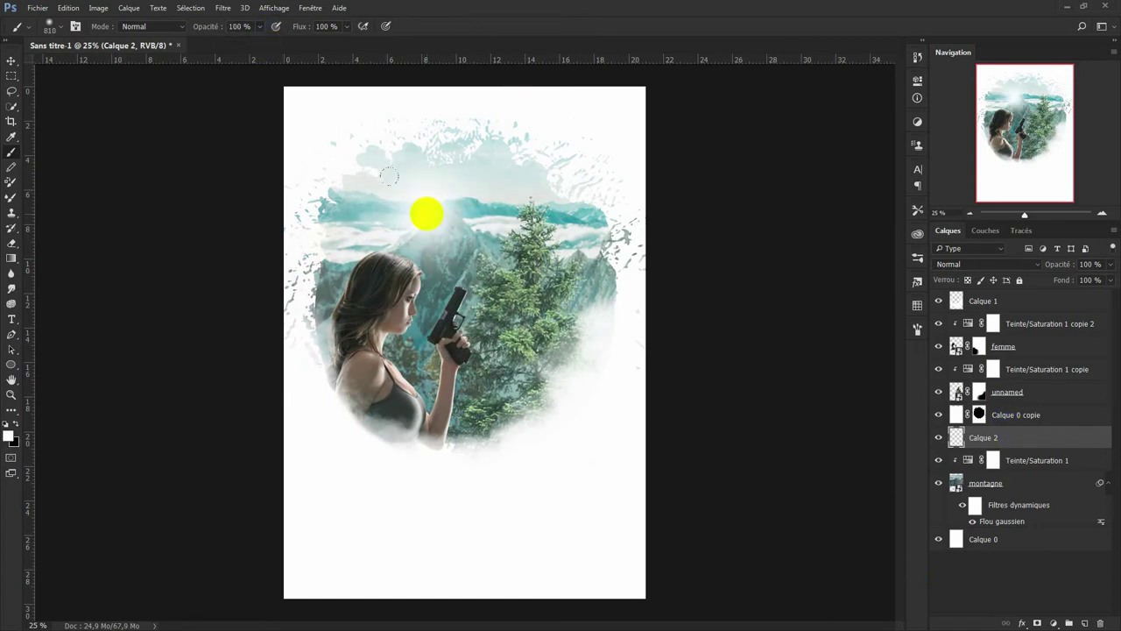
click(1032, 265)
click(961, 412)
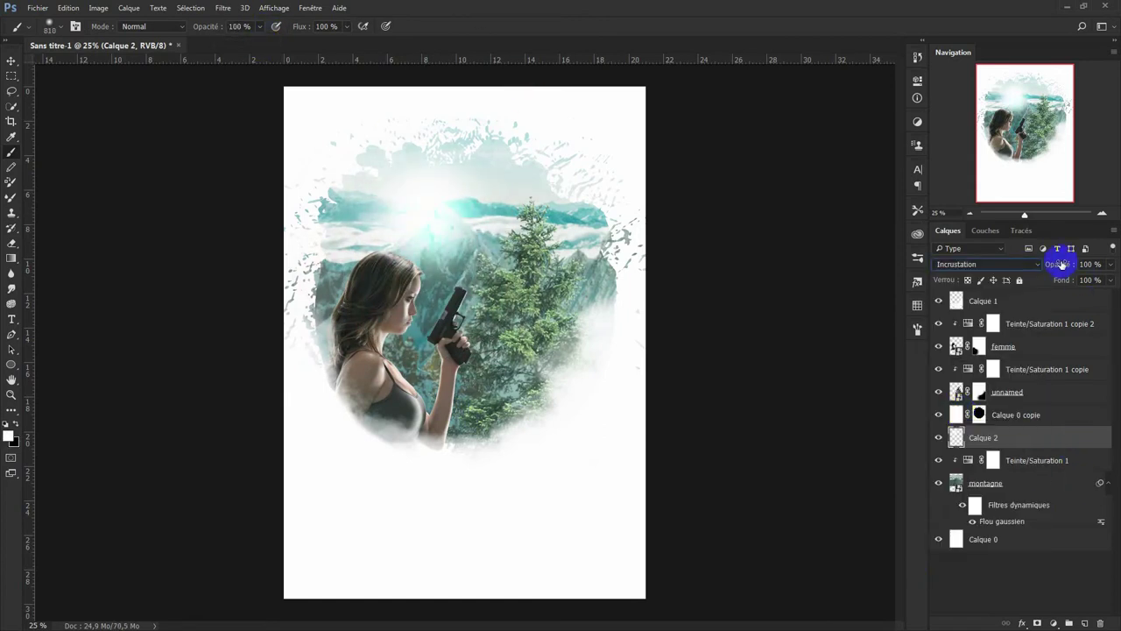
drag(1060, 264, 1055, 268)
Step: Duplicate the sun glow, give the copy an additive blend and a blur, and set it to 87%
key(ctrl+j)
click(987, 264)
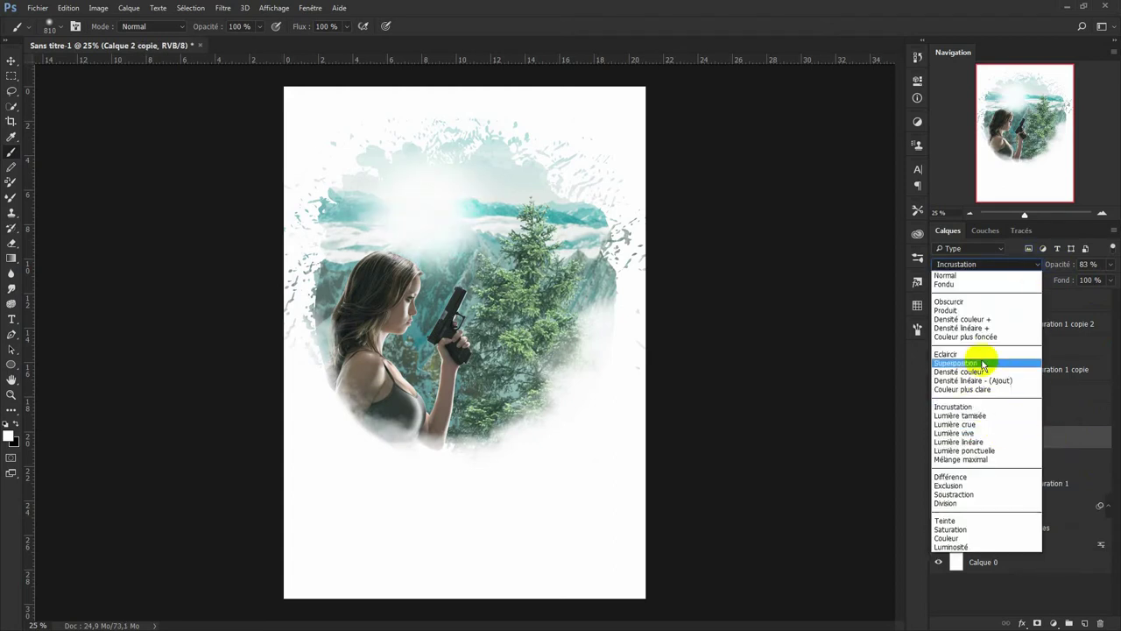
click(955, 394)
click(222, 7)
click(412, 220)
key(Return)
drag(1043, 265, 1048, 265)
Step: Try and undo a mask stroke on Calque 0 copie, then group all upper layers as Groupe 1
double_click(940, 438)
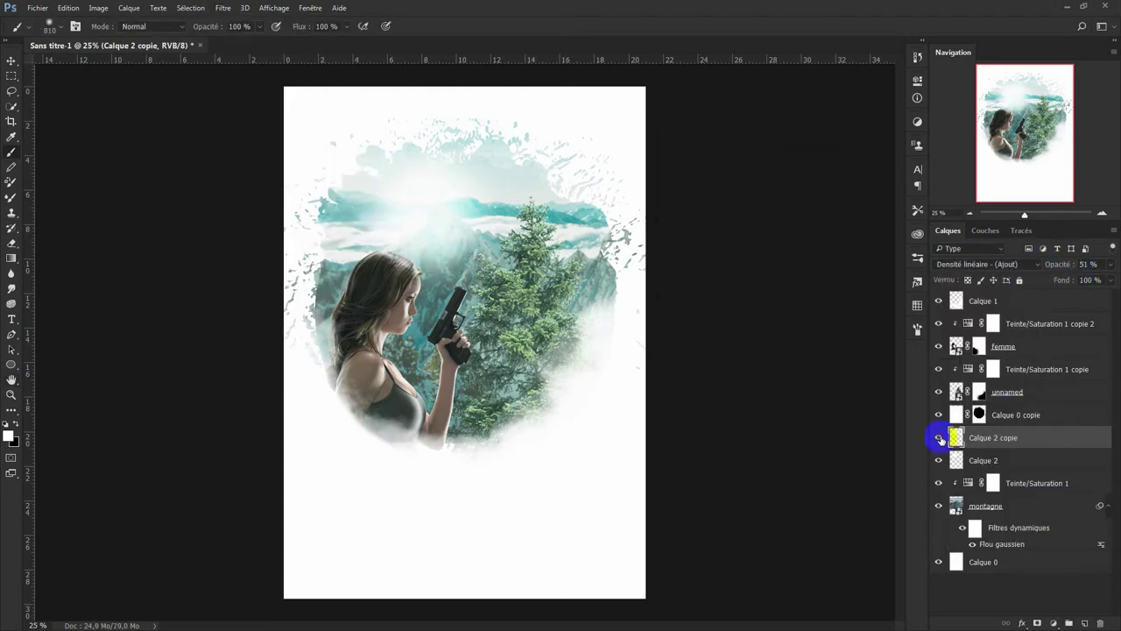
click(979, 415)
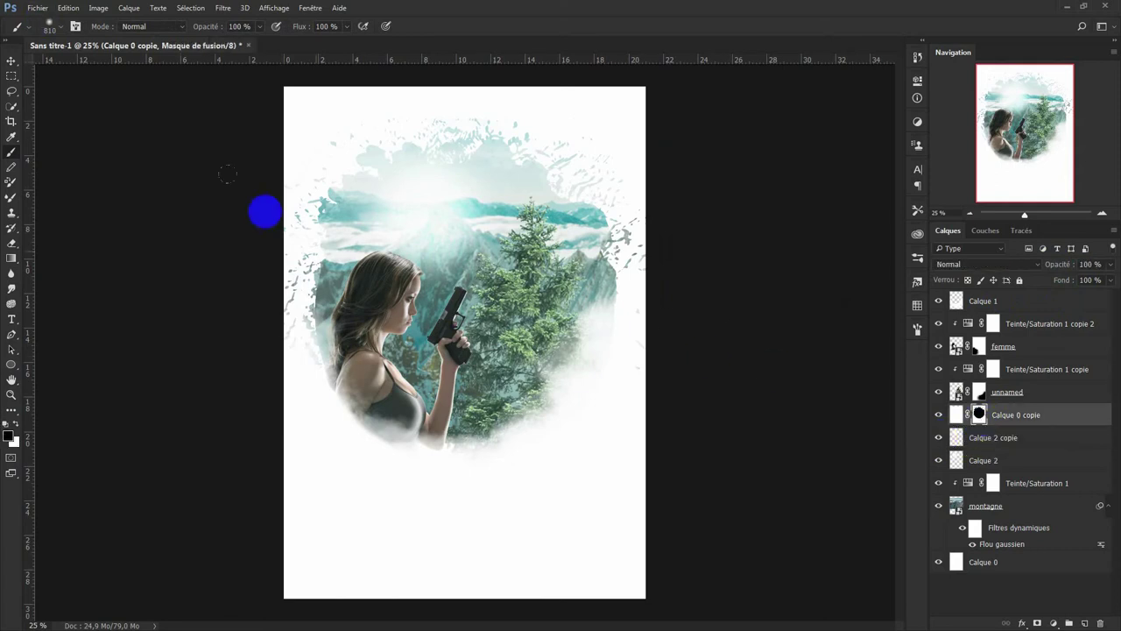
drag(616, 339, 651, 259)
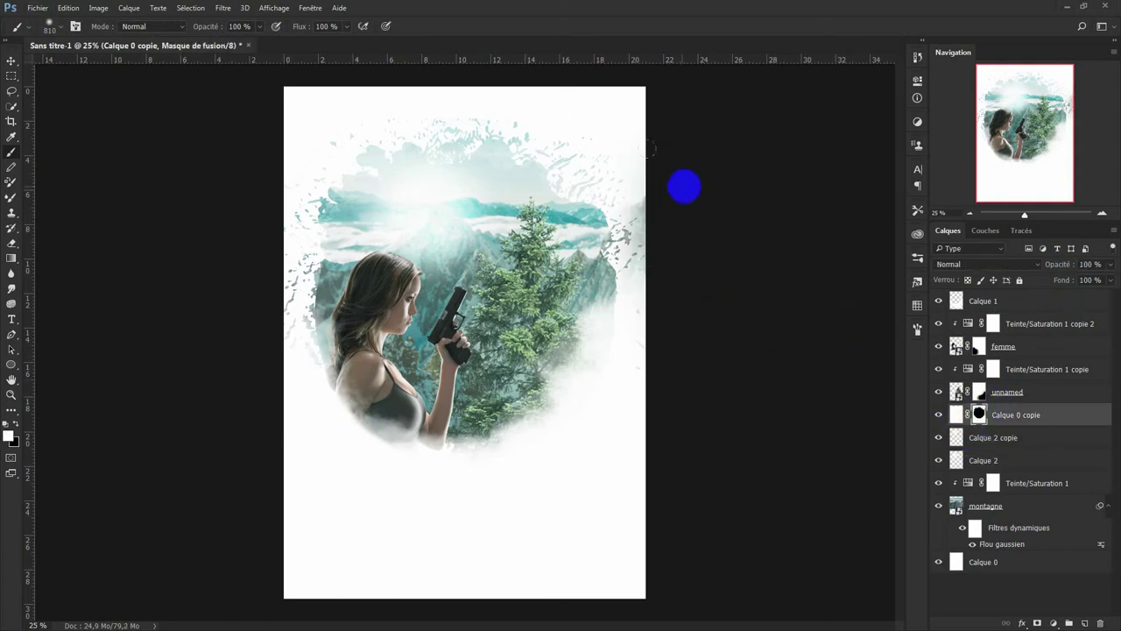
key(ctrl+z)
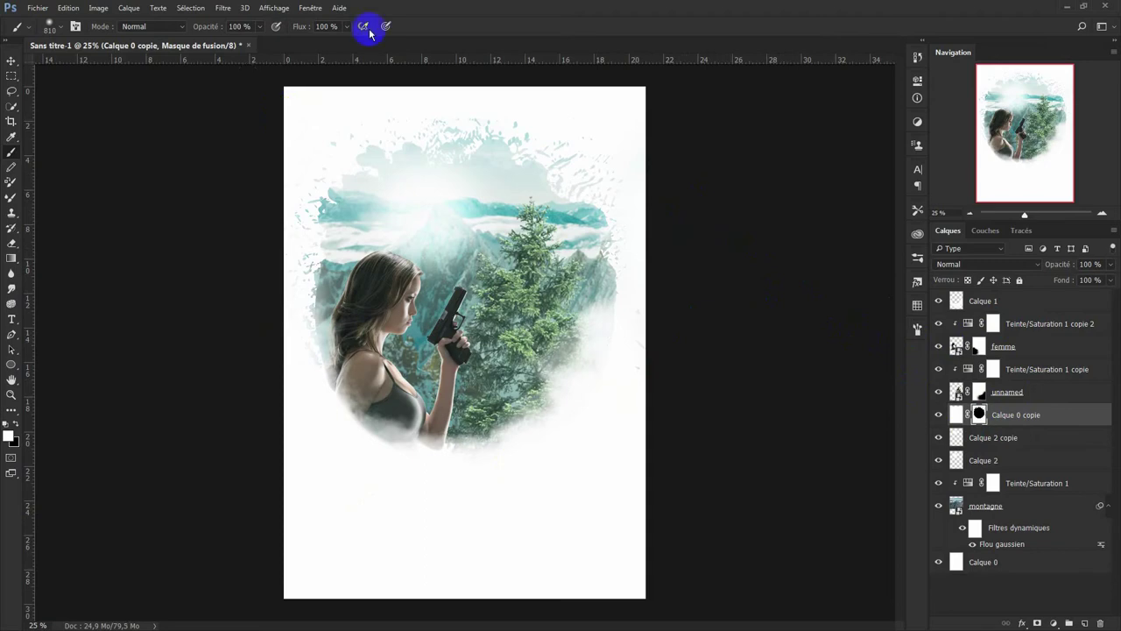
shift+click(972, 300)
key(ctrl+g)
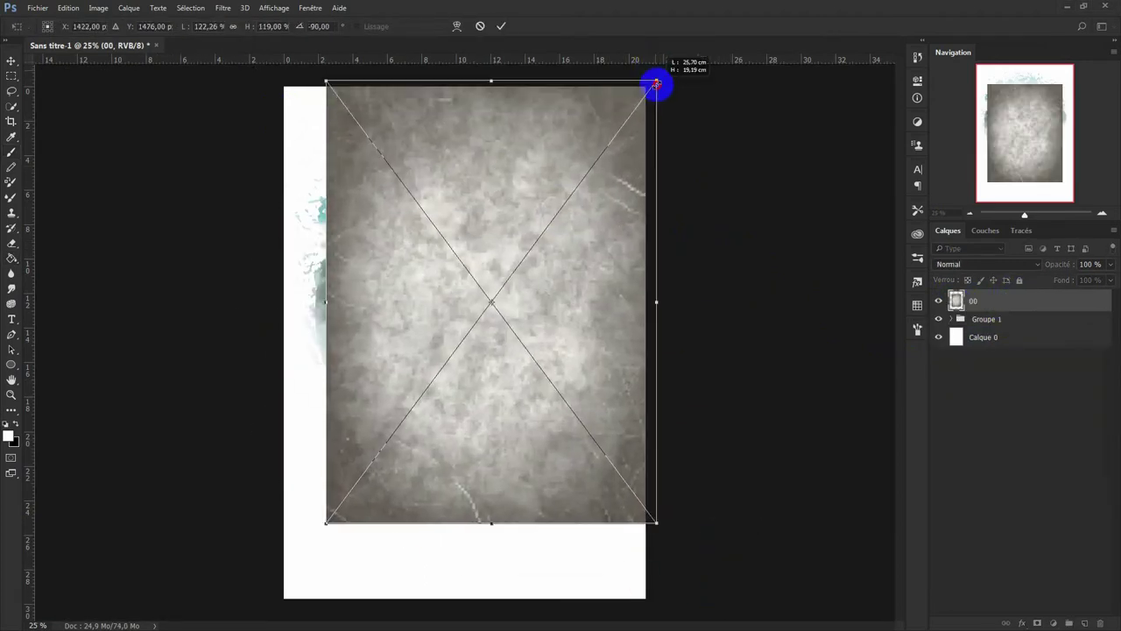
Step: Scale grunge texture 00 to fill the canvas, apply Blend If, and blend it Produit at 26%
drag(325, 518, 284, 598)
key(Return)
double_click(1102, 301)
drag(880, 296, 796, 304)
click(1058, 102)
click(986, 263)
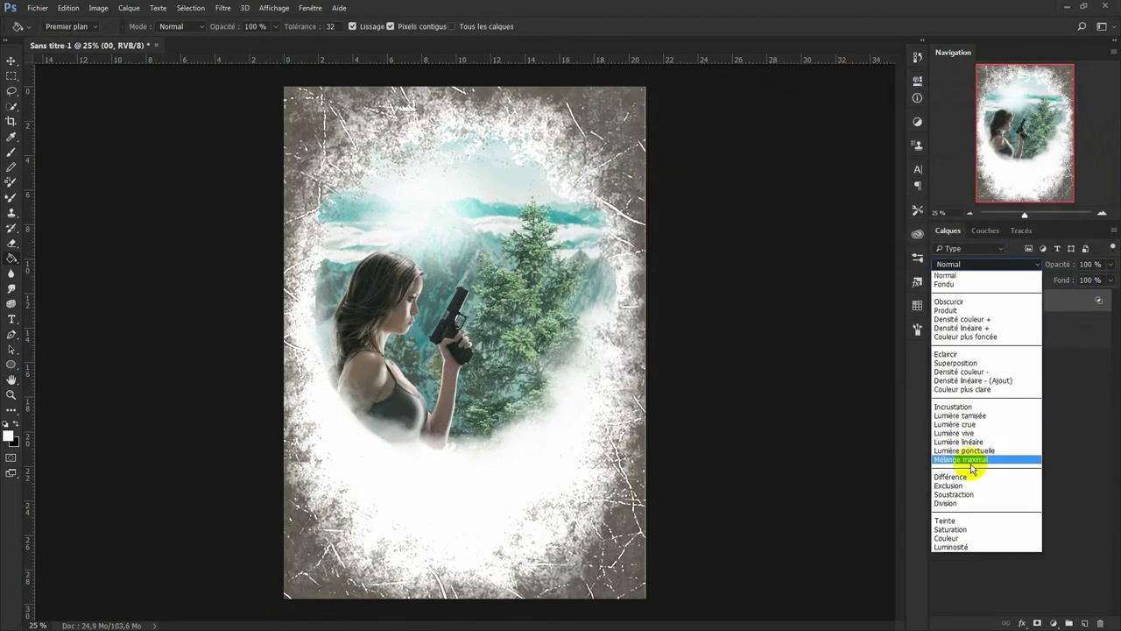
click(958, 285)
mouse_move(1058, 266)
mouse_down()
mouse_move(1016, 261)
mouse_move(1061, 265)
mouse_up()
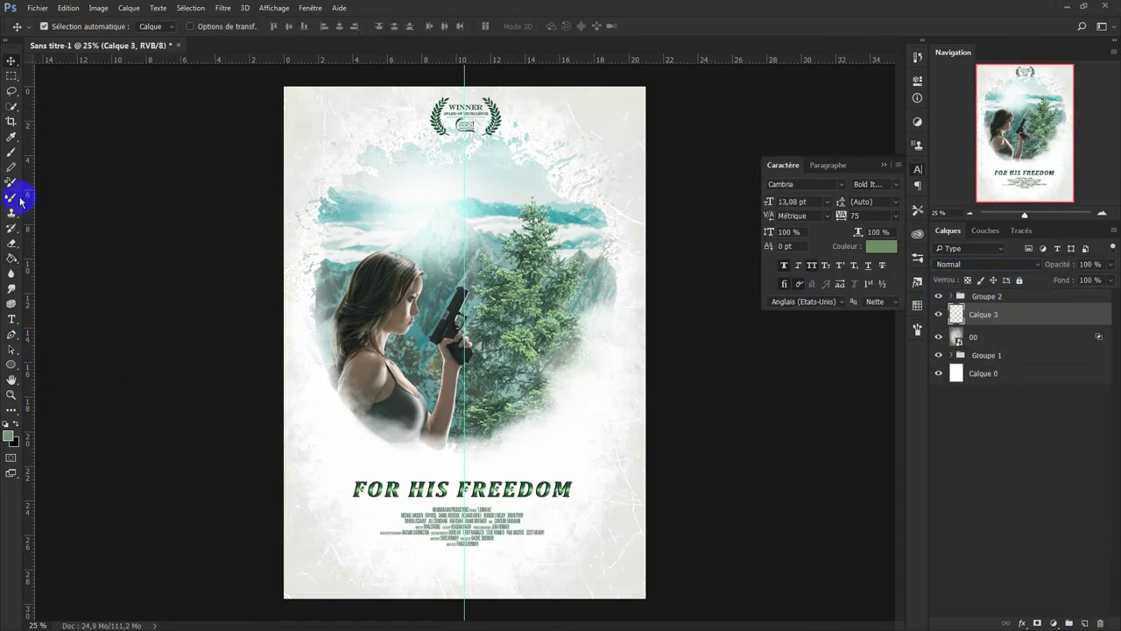
Step: Draw a green gradient rising from the poster's bottom and set it to about 70% opacity
click(12, 259)
mouse_move(462, 601)
mouse_down()
mouse_move(458, 95)
mouse_move(473, 195)
mouse_up()
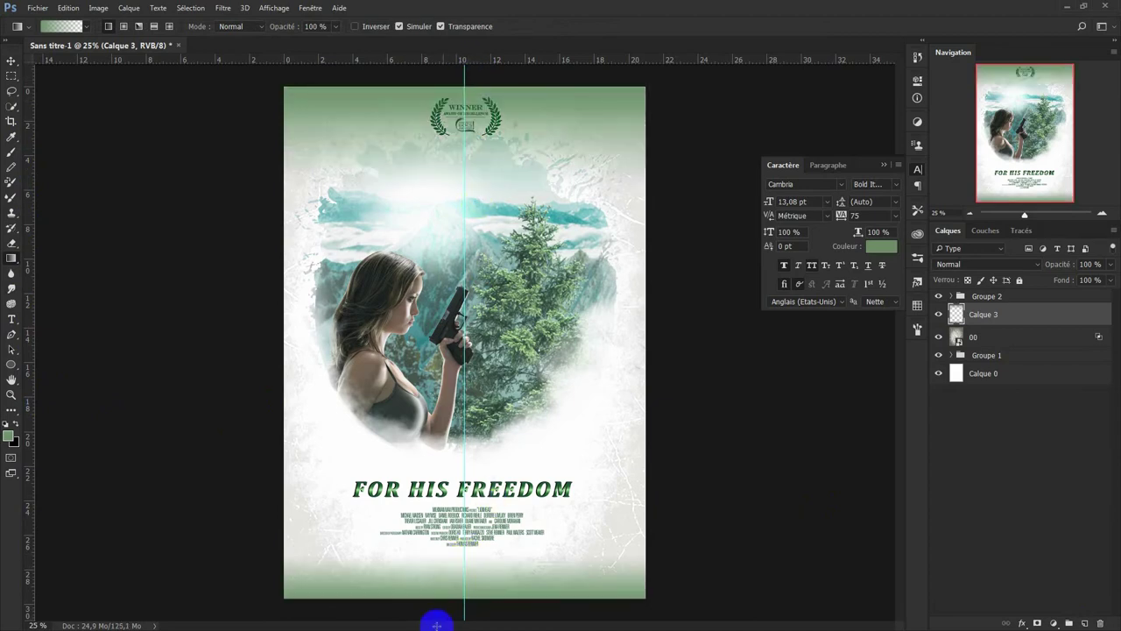
drag(458, 613, 473, 466)
drag(1060, 265, 1051, 268)
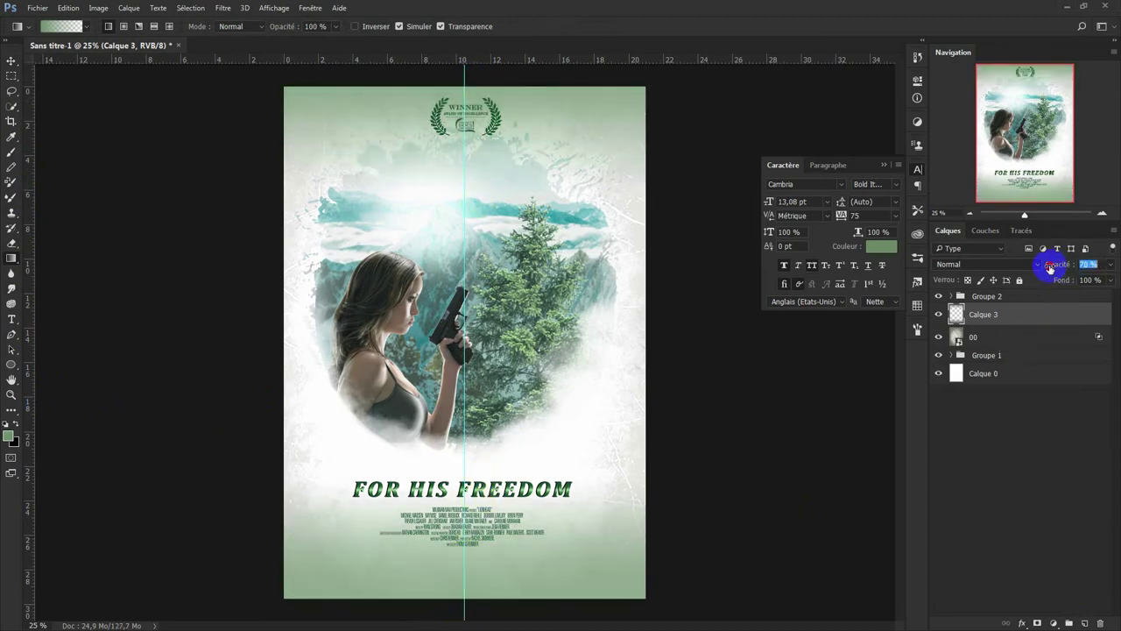
Step: Stamp all visible layers into a new merged Calque 4 above Groupe 2
click(1007, 298)
key(ctrl+shift+alt+e)
click(223, 8)
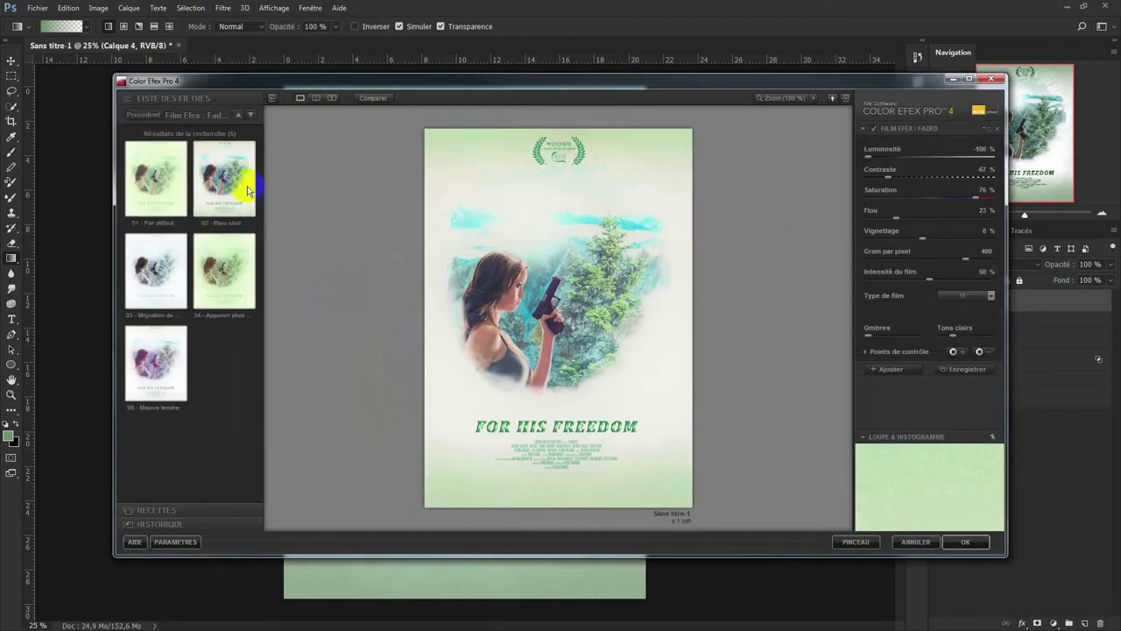
Step: Apply Color Efex Pro's Film Efex: Vintage preset 07 to Calque 4
click(142, 114)
click(220, 250)
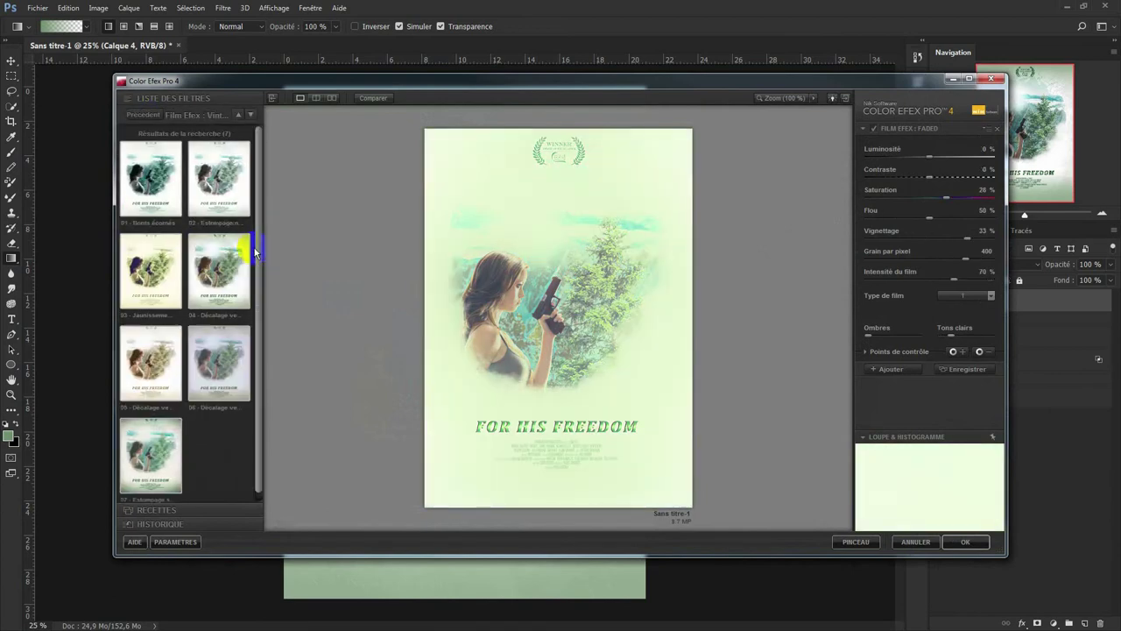
click(232, 370)
click(151, 447)
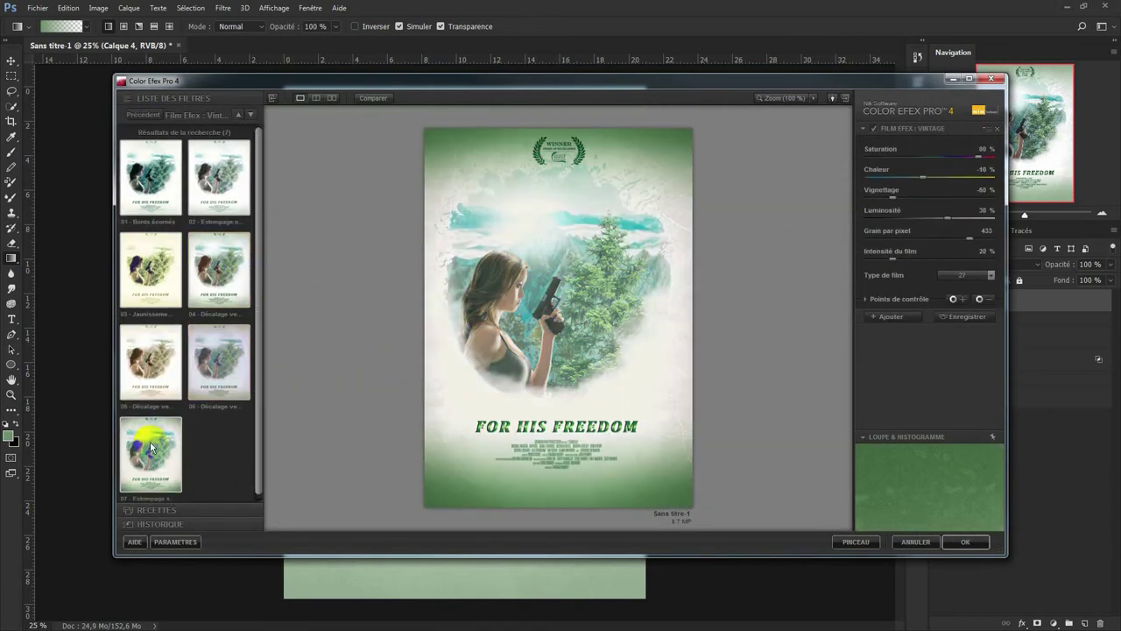
click(966, 541)
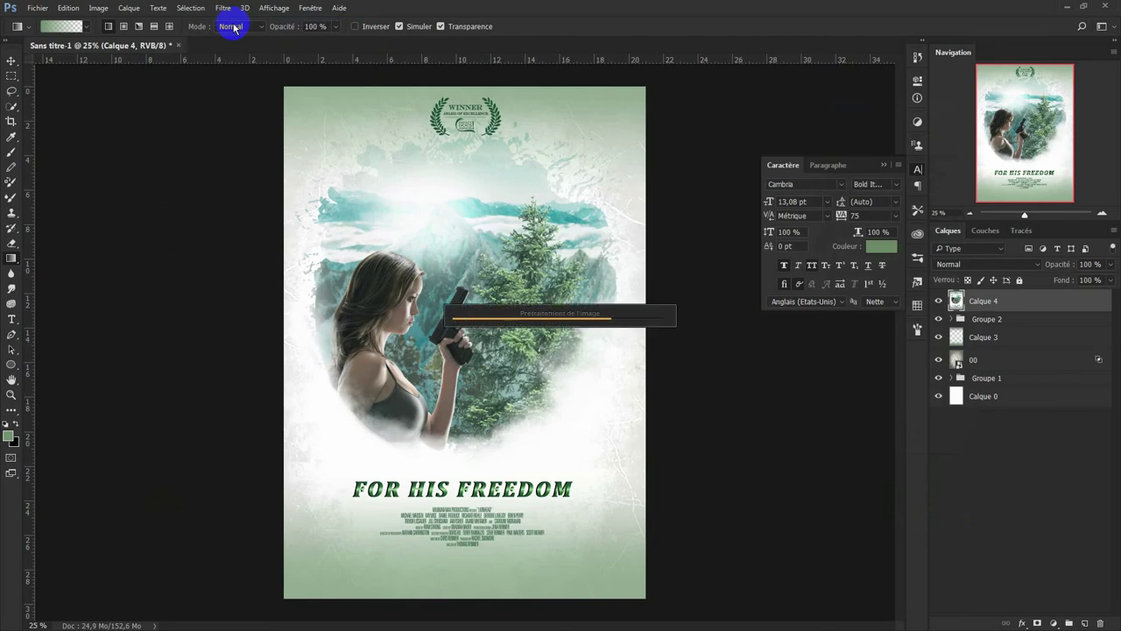
Step: Blend Calque 4 in Produit mode at 50% opacity
click(988, 264)
click(959, 306)
drag(1071, 264, 1050, 268)
click(939, 303)
click(939, 303)
text(50)
key(Return)
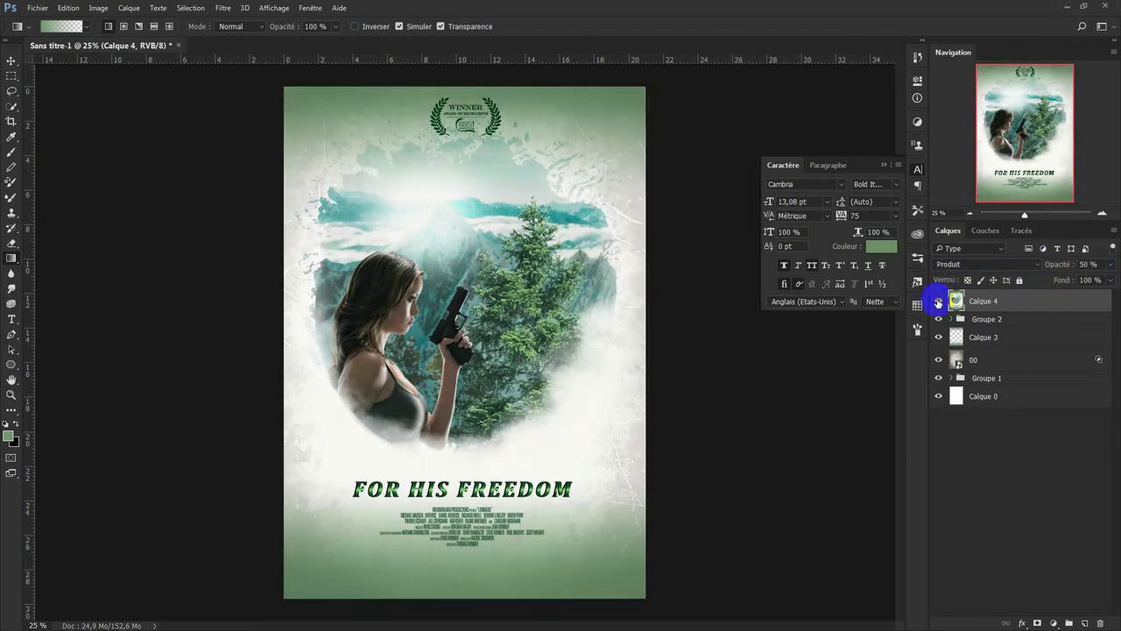
click(1068, 622)
Step: Paint a brush stroke on Calque 5 and lower its opacity to about 83%
click(9, 434)
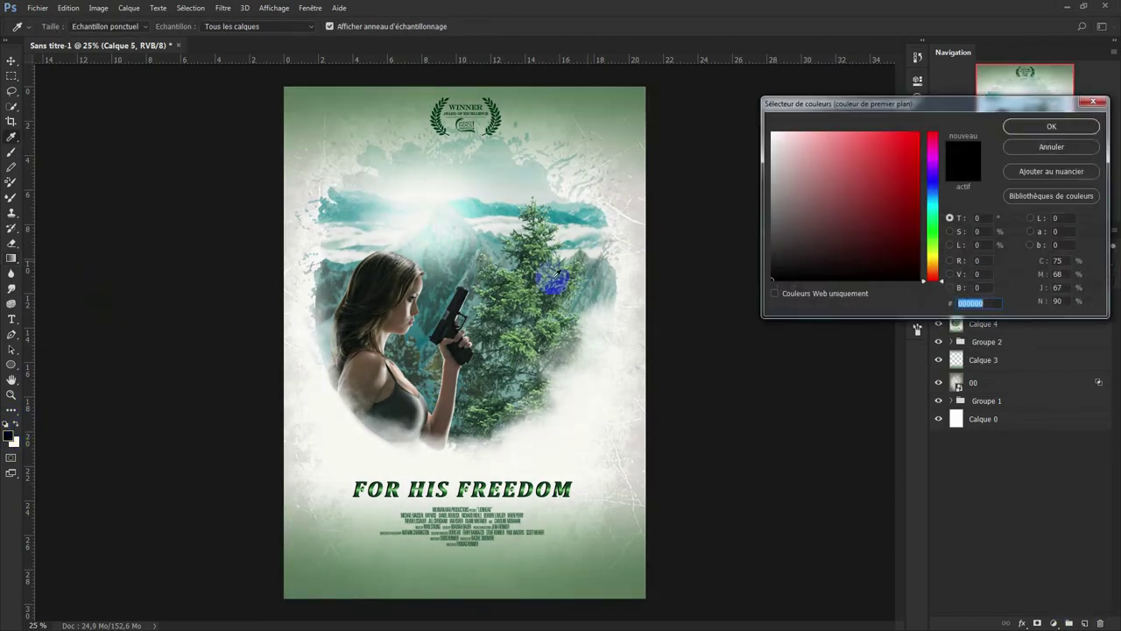
key(Return)
key(b)
click(50, 24)
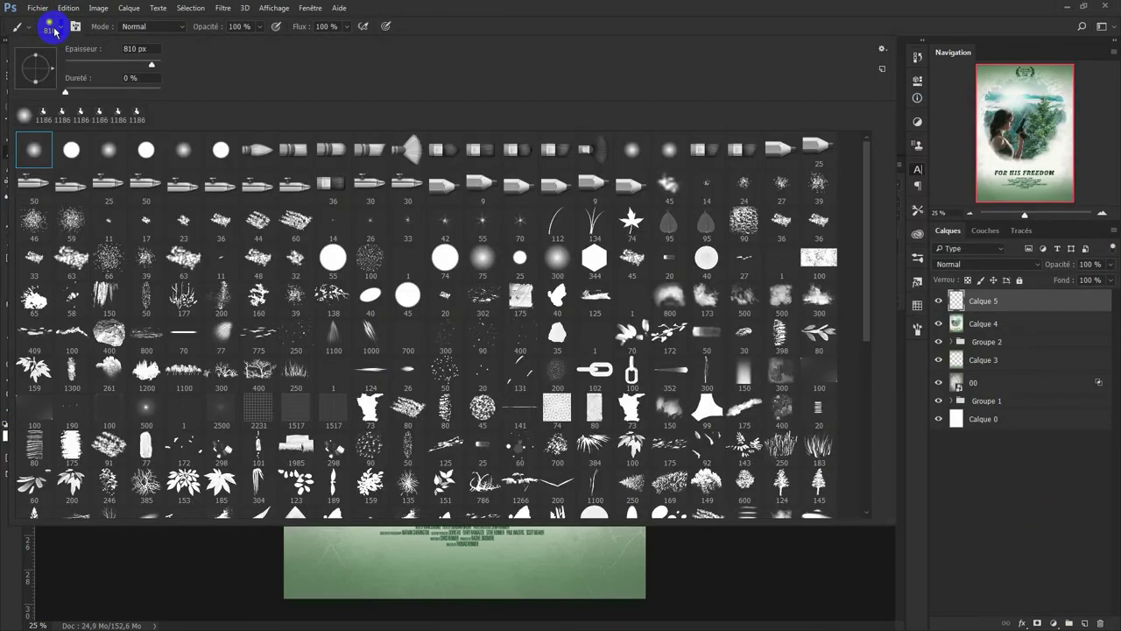
scroll(866, 288, down, 1)
click(783, 533)
drag(438, 447, 343, 413)
click(1058, 265)
drag(1058, 270, 1051, 270)
Step: Paint clouds over the poster's lower half on new layer Calque 6 with a cloud brush
click(1085, 623)
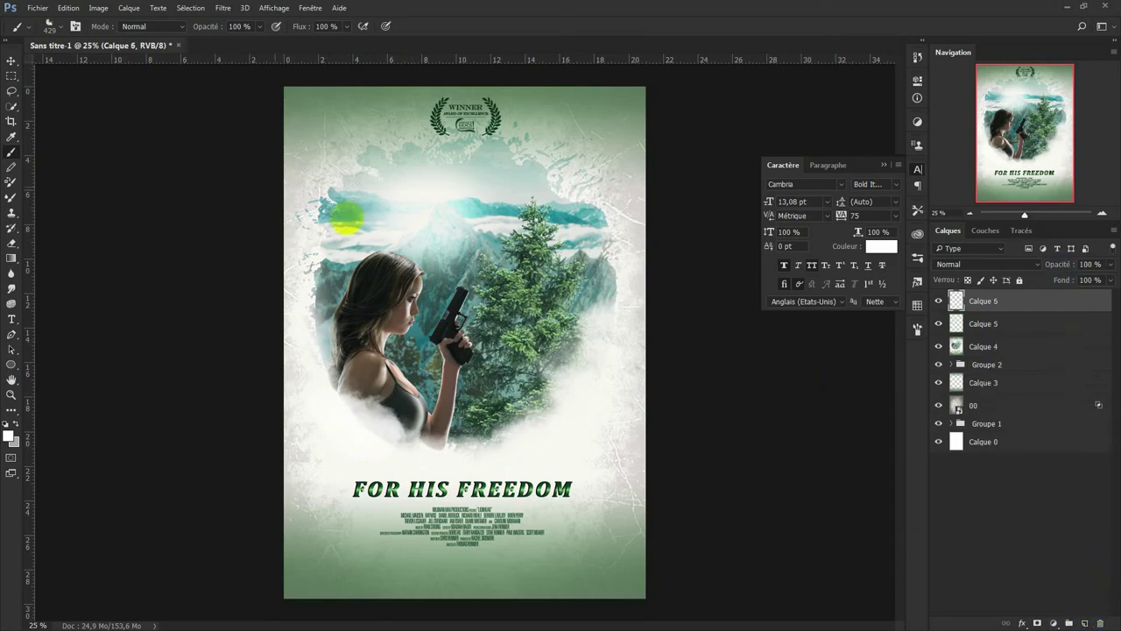
click(44, 27)
scroll(376, 307, down, 3)
click(854, 599)
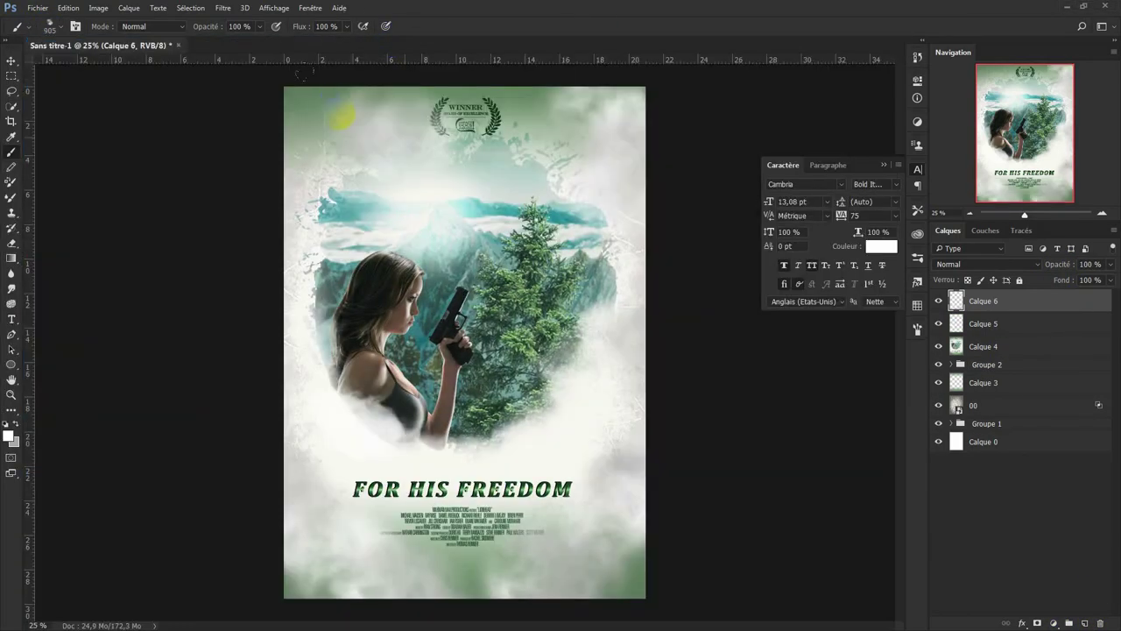
drag(330, 113, 515, 467)
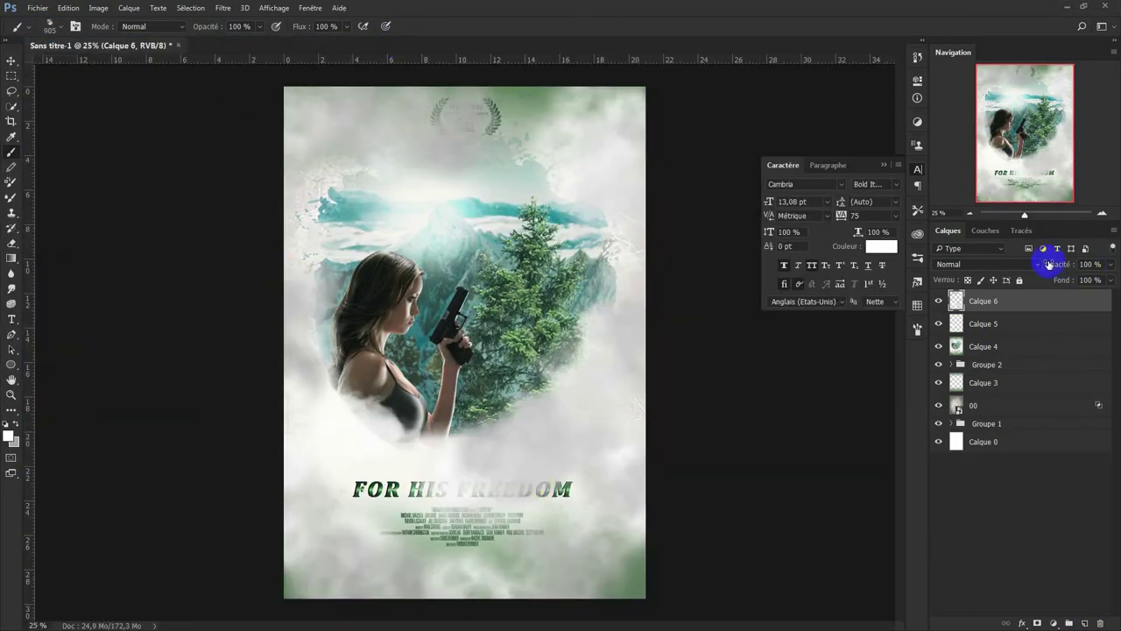
Step: Try several blend modes for the clouds, settling on Produit
click(987, 264)
click(959, 311)
click(998, 264)
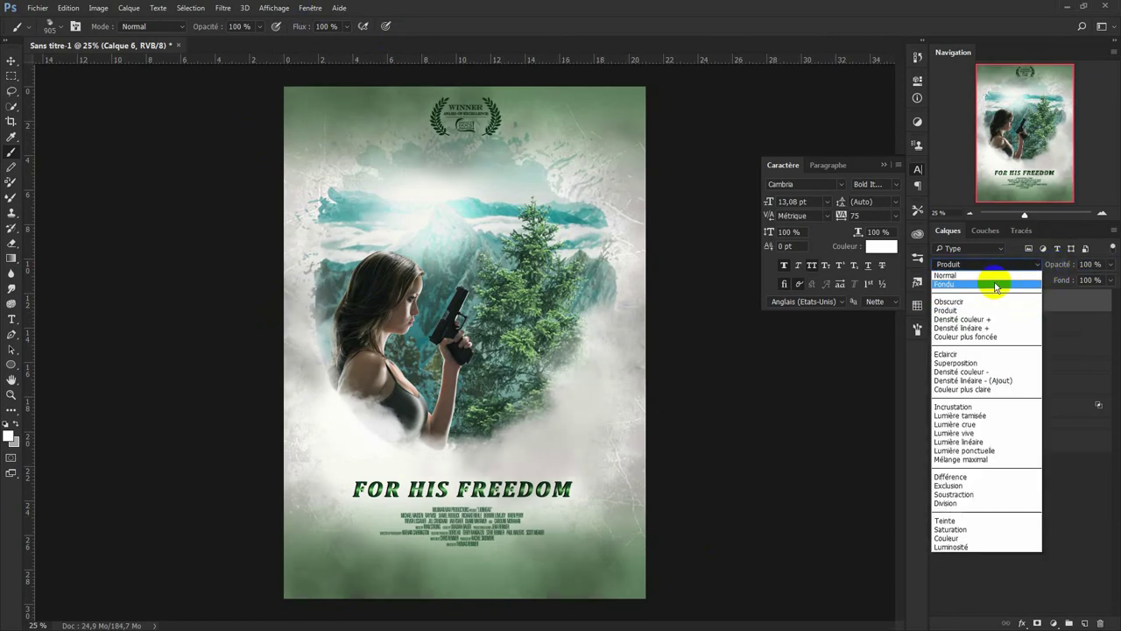
click(968, 407)
click(988, 264)
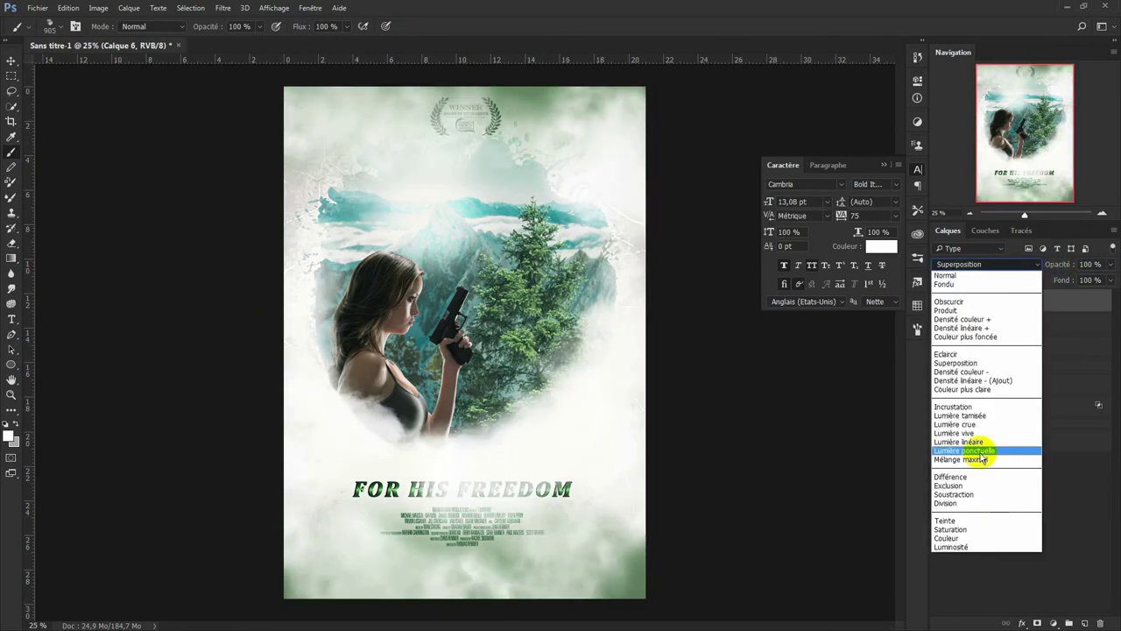
click(970, 538)
click(987, 264)
click(968, 307)
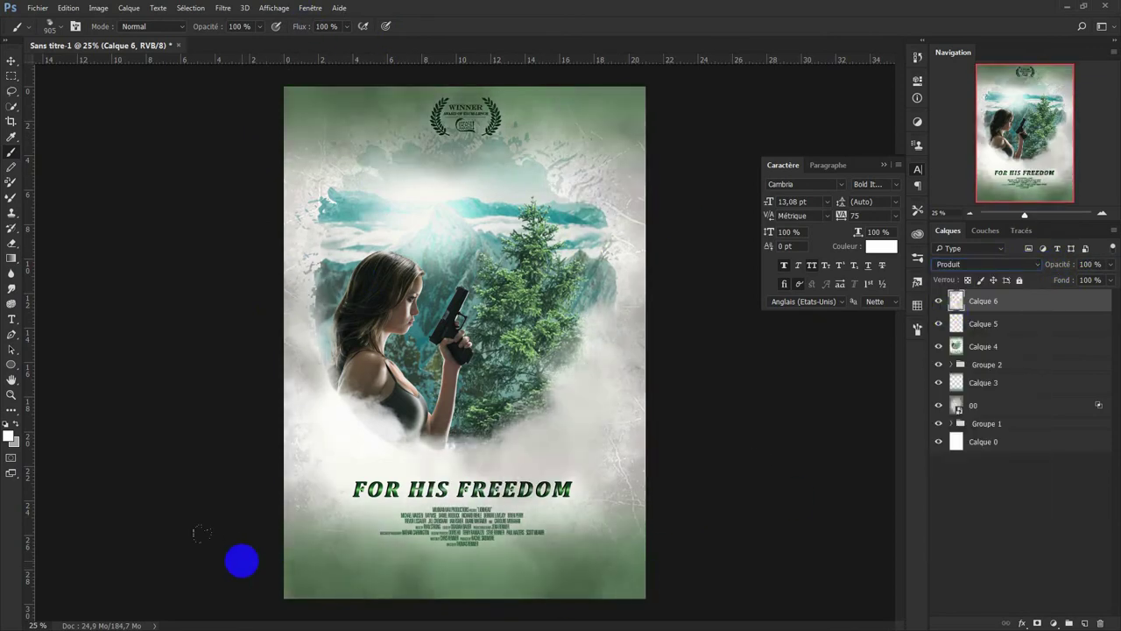
Step: Soften the clouds with a 6 px Gaussian blur
click(222, 8)
click(430, 219)
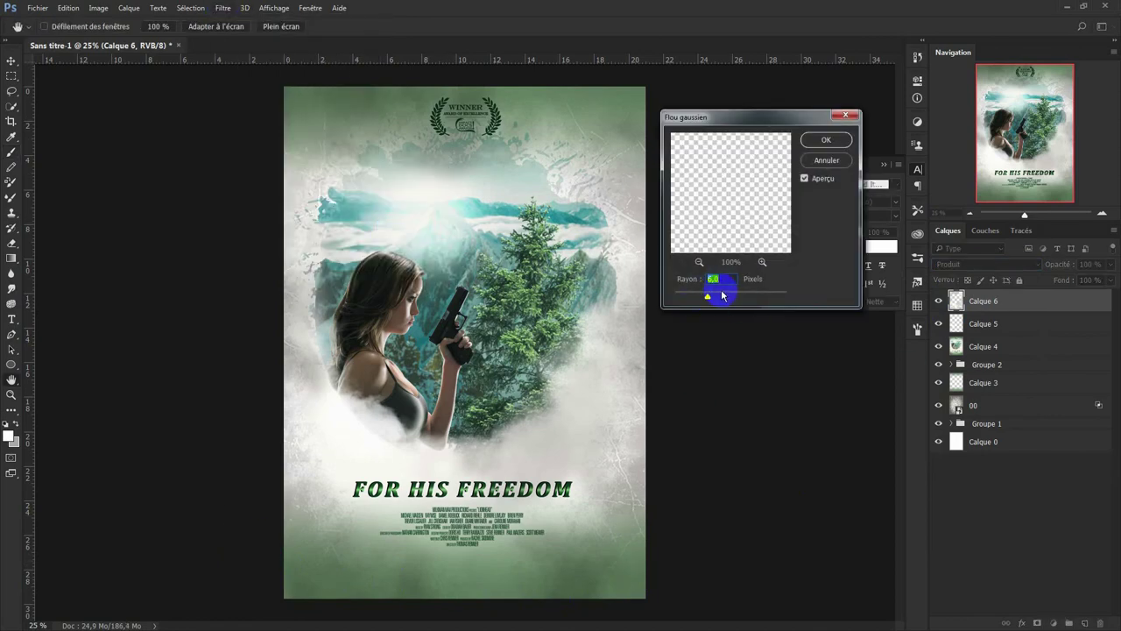
click(826, 140)
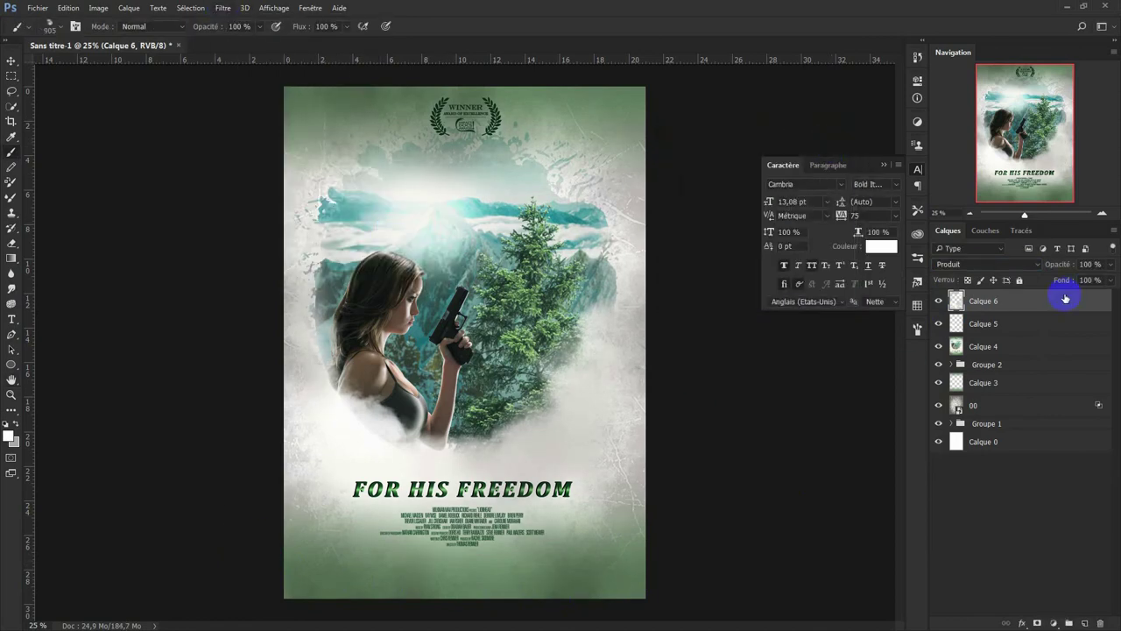
click(222, 8)
Step: Camera Raw grade: Temperature -13, Tint -13, Exposure -0.20, Blacks +20, Vibrance +11
click(262, 68)
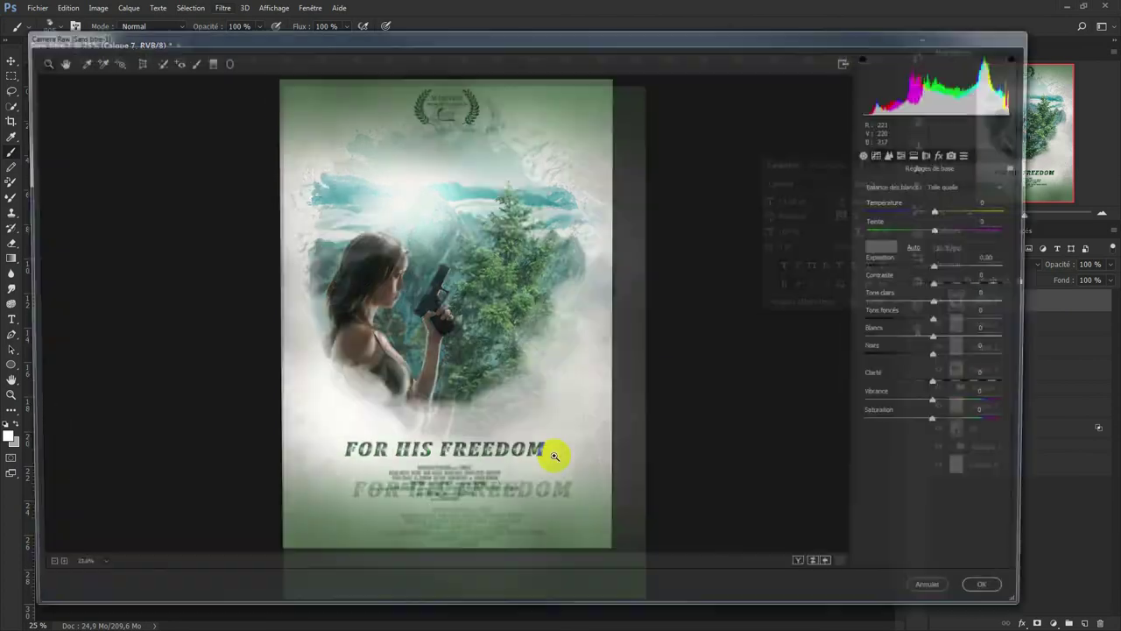
mouse_move(946, 229)
mouse_down()
mouse_move(934, 230)
mouse_move(937, 213)
mouse_up()
mouse_move(946, 267)
mouse_down()
mouse_move(926, 303)
mouse_move(931, 340)
mouse_move(960, 357)
mouse_up()
click(948, 284)
drag(946, 404, 942, 425)
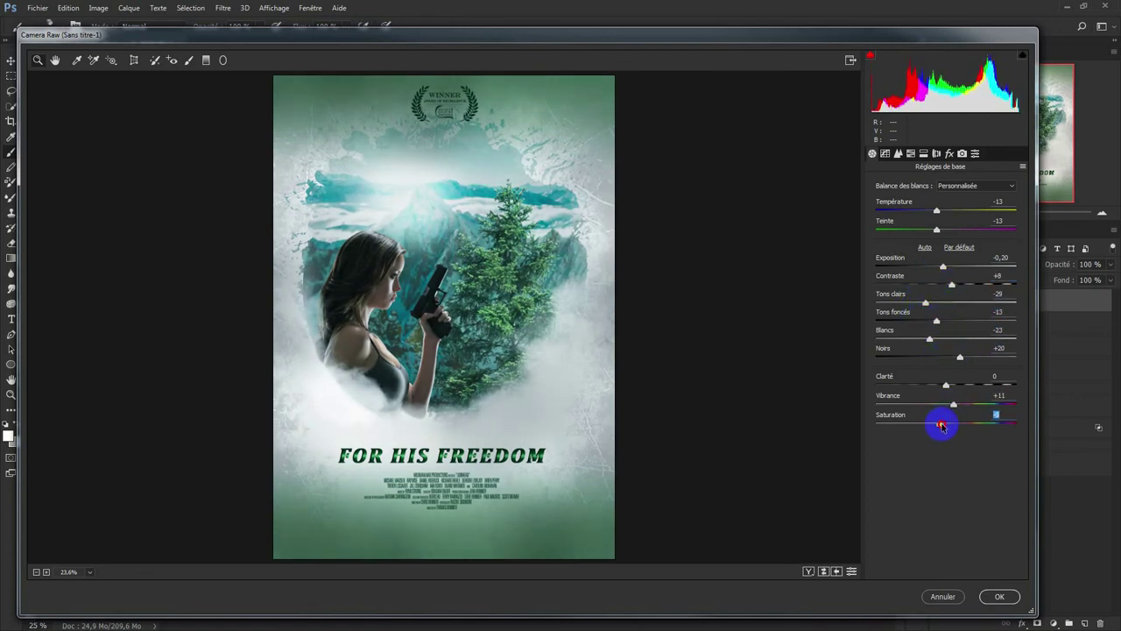
click(1000, 596)
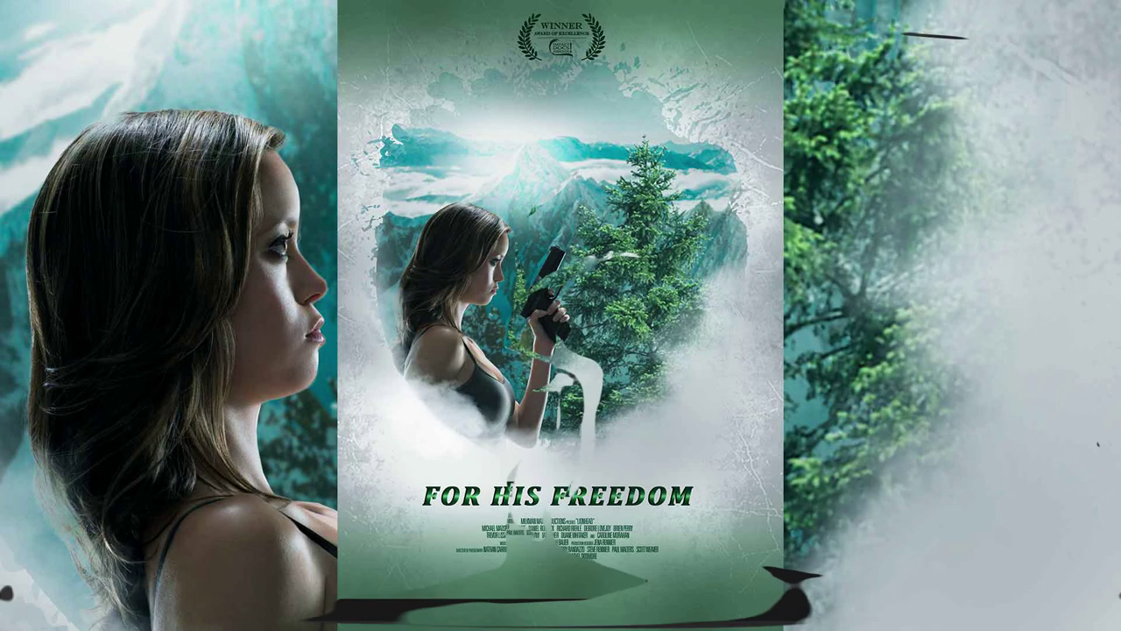